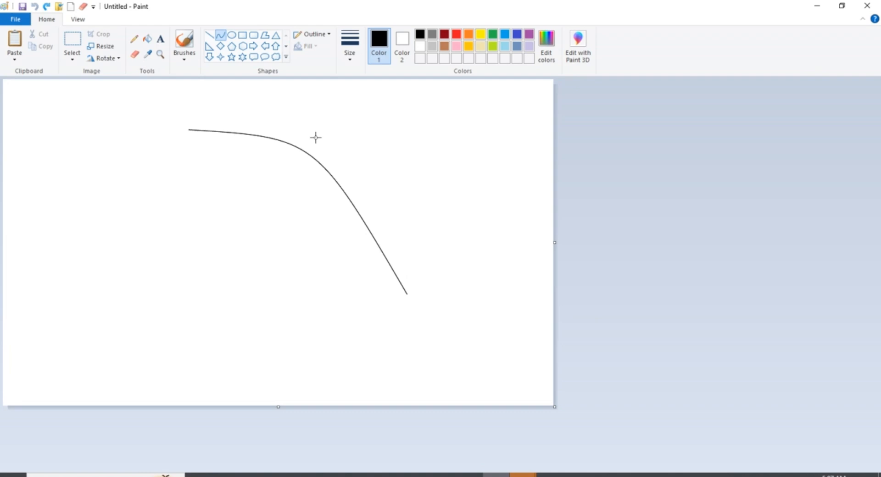
# Draw the dolphin's body as two curved lines arching down to the right, one for the back and one for the belly
pyautogui.moveTo(315, 138); pyautogui.dragTo(371, 184)
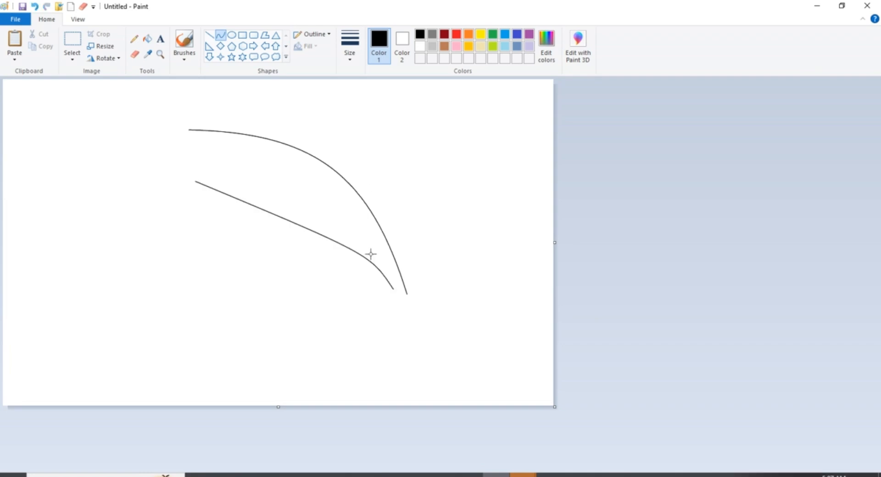
pyautogui.hotkey('ctrl', 'z')
pyautogui.moveTo(203, 188); pyautogui.dragTo(405, 301)
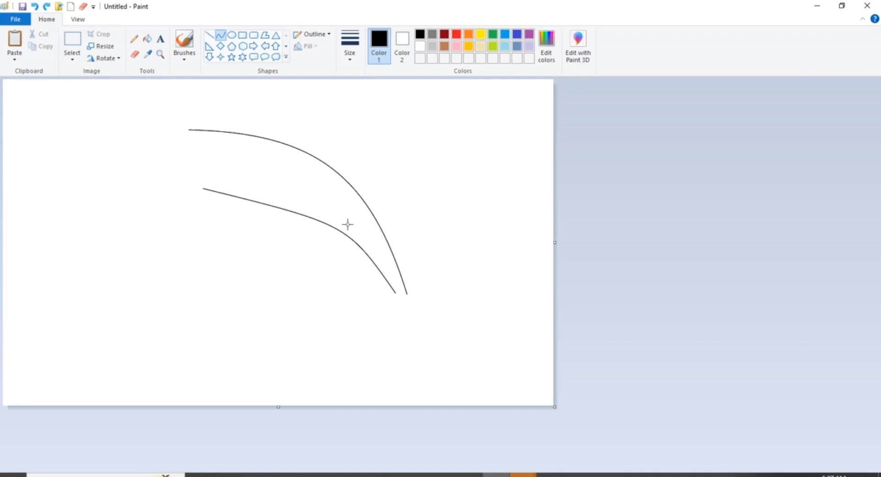
pyautogui.moveTo(348, 224); pyautogui.dragTo(384, 257)
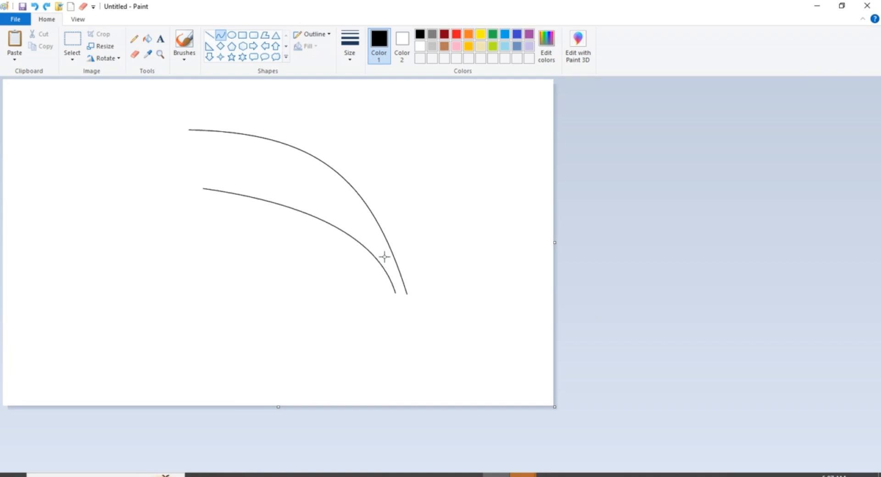
# Erase the left ends of both body curves with an enlarged eraser and activate the Pencil
pyautogui.click(136, 54)
pyautogui.hotkey('ctrl', '+')
pyautogui.hotkey('ctrl', '+')
pyautogui.hotkey('ctrl', '+')
pyautogui.hotkey('ctrl', '+')
pyautogui.hotkey('ctrl', '+')
pyautogui.hotkey('ctrl', '+')
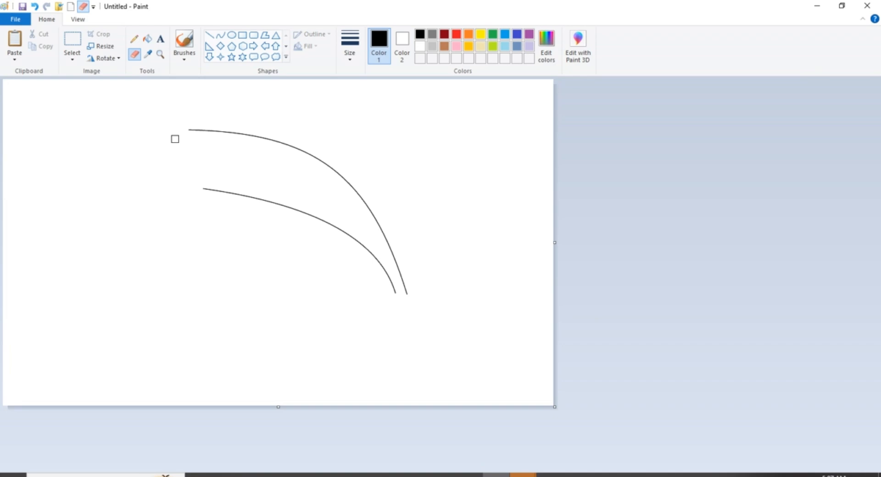
pyautogui.moveTo(174, 139); pyautogui.dragTo(192, 162)
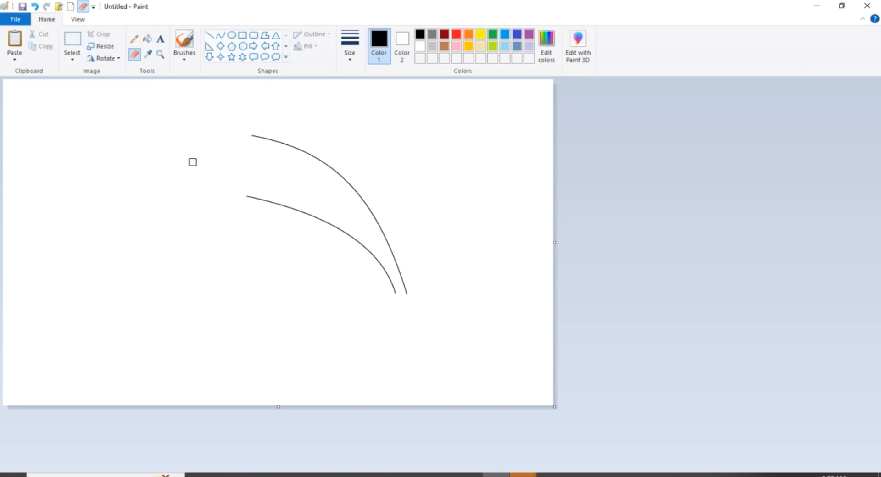
pyautogui.click(135, 39)
pyautogui.moveTo(252, 135); pyautogui.dragTo(239, 133)
pyautogui.hotkey('ctrl', 'z')
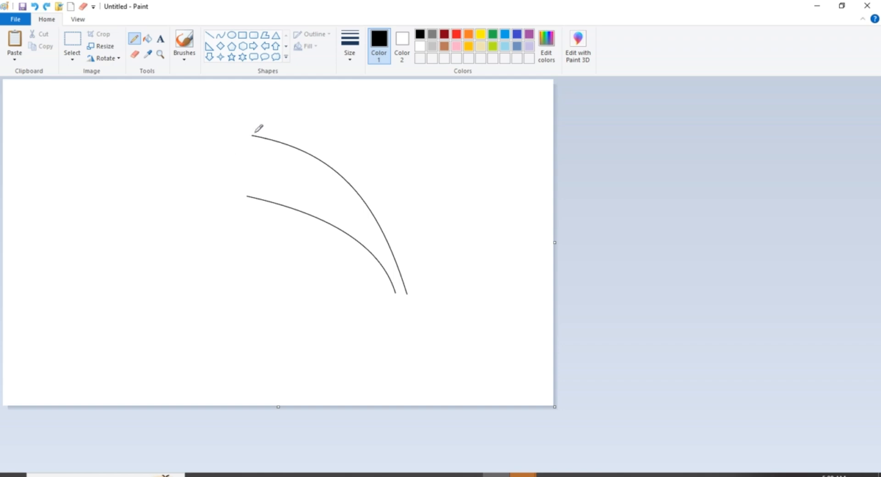
pyautogui.moveTo(252, 135); pyautogui.dragTo(213, 160)
pyautogui.hotkey('ctrl', 'z')
pyautogui.moveTo(252, 134)
pyautogui.mouseDown()
pyautogui.moveTo(232, 143)
pyautogui.moveTo(225, 167)
pyautogui.mouseUp()
pyautogui.hotkey('ctrl', 'z')
pyautogui.moveTo(253, 135)
pyautogui.mouseDown()
pyautogui.moveTo(202, 173)
pyautogui.moveTo(206, 185)
pyautogui.moveTo(239, 189)
pyautogui.mouseUp()
pyautogui.hotkey('ctrl', 'z')
# Draw the head and snout freehand to join the back and belly lines, and smooth the forehead with a curve
pyautogui.moveTo(252, 135)
pyautogui.mouseDown()
pyautogui.moveTo(228, 147)
pyautogui.moveTo(212, 177)
pyautogui.moveTo(196, 186)
pyautogui.moveTo(247, 196)
pyautogui.mouseUp()
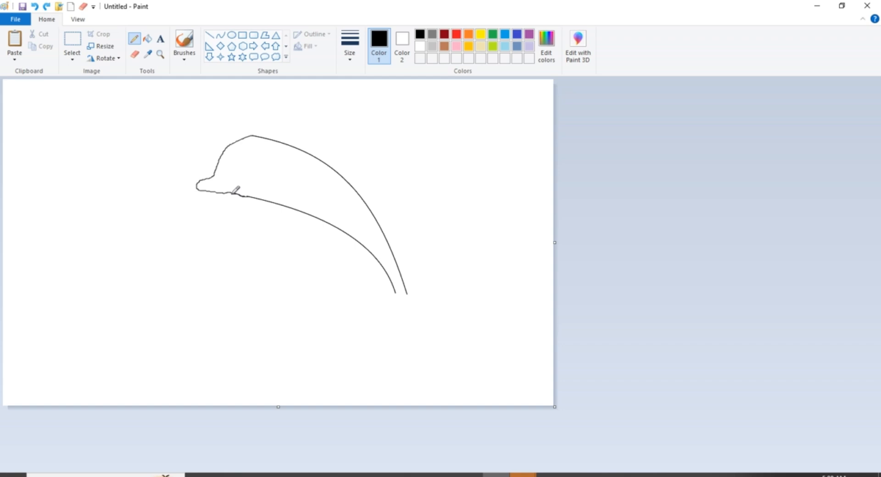
pyautogui.moveTo(233, 193); pyautogui.dragTo(250, 196)
pyautogui.moveTo(251, 136); pyautogui.dragTo(278, 137)
pyautogui.hotkey('ctrl', 'z')
pyautogui.click(220, 35)
pyautogui.moveTo(226, 147); pyautogui.dragTo(298, 148)
pyautogui.moveTo(241, 146); pyautogui.dragTo(255, 129)
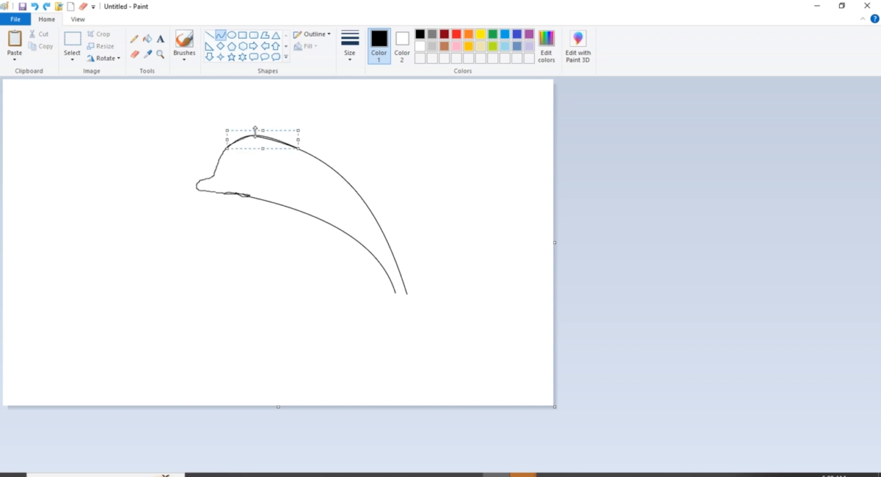
# Pencil a small mark at the belly line's lower end and draw a curve from it as the left tail fluke's outer edge
pyautogui.click(147, 39)
pyautogui.click(185, 43)
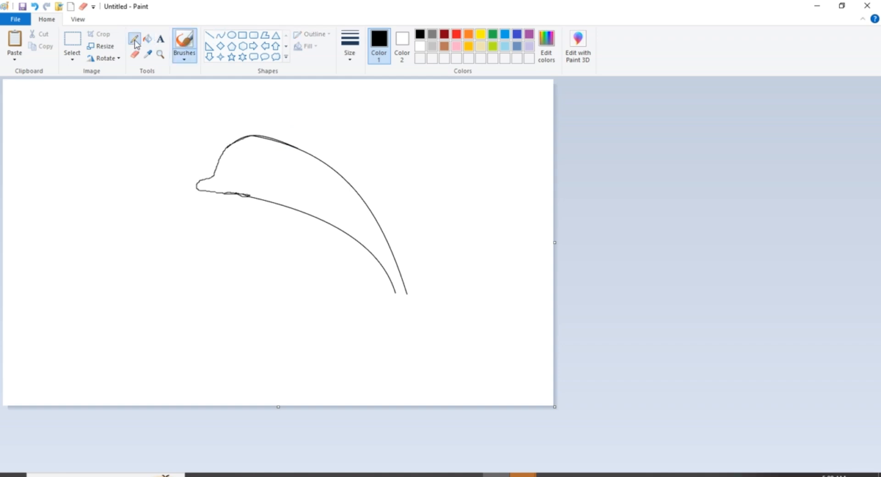
pyautogui.click(135, 42)
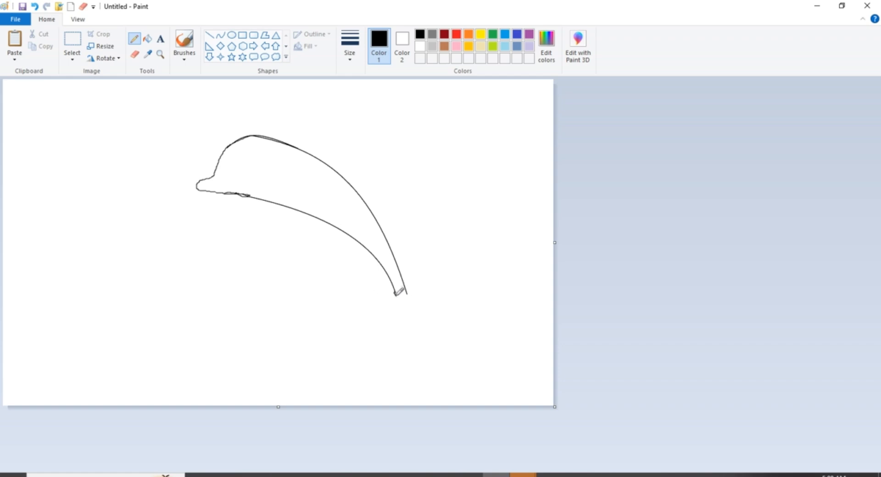
pyautogui.click(219, 36)
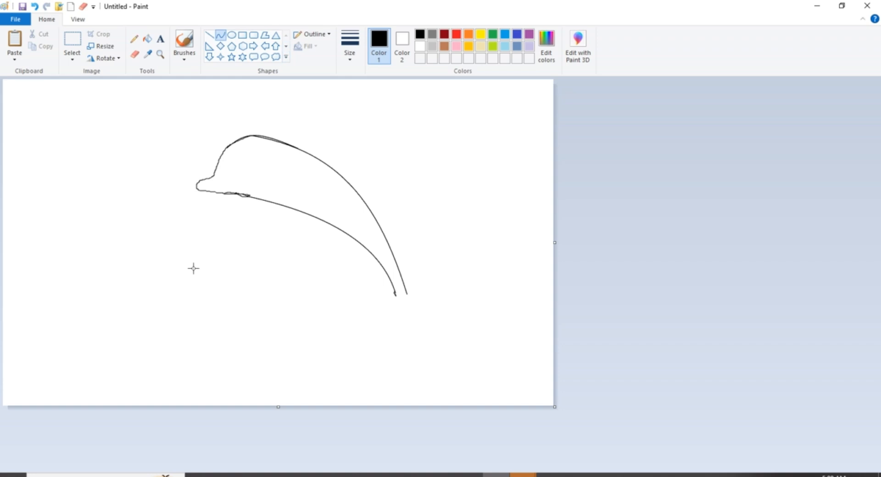
pyautogui.moveTo(394, 294); pyautogui.dragTo(389, 329)
pyautogui.hotkey('ctrl', 'z')
pyautogui.moveTo(395, 296); pyautogui.dragTo(385, 313)
pyautogui.click(564, 301)
pyautogui.click(554, 306)
pyautogui.moveTo(406, 295); pyautogui.dragTo(424, 306)
pyautogui.hotkey('ctrl', 'z')
pyautogui.click(424, 306)
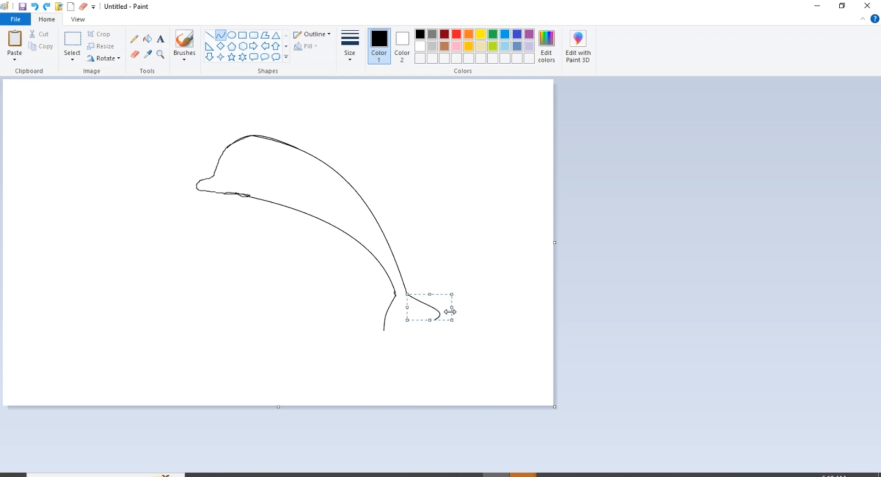
pyautogui.hotkey('ctrl', 'z')
# Draw the right tail fluke's outer edge as a curve starting at the back line's lower end
pyautogui.moveTo(406, 293)
pyautogui.mouseDown()
pyautogui.moveTo(435, 321)
pyautogui.moveTo(426, 308)
pyautogui.mouseUp()
pyautogui.click(427, 307)
pyautogui.click(539, 331)
# Draw a curve from the left fluke's tip up to the middle of the tail as the fluke's inner edge
pyautogui.moveTo(384, 330)
pyautogui.mouseDown()
pyautogui.moveTo(406, 310)
pyautogui.moveTo(401, 327)
pyautogui.moveTo(393, 316)
pyautogui.moveTo(404, 312)
pyautogui.mouseUp()
pyautogui.click(390, 322)
pyautogui.hotkey('ctrl', 'z')
pyautogui.click(517, 316)
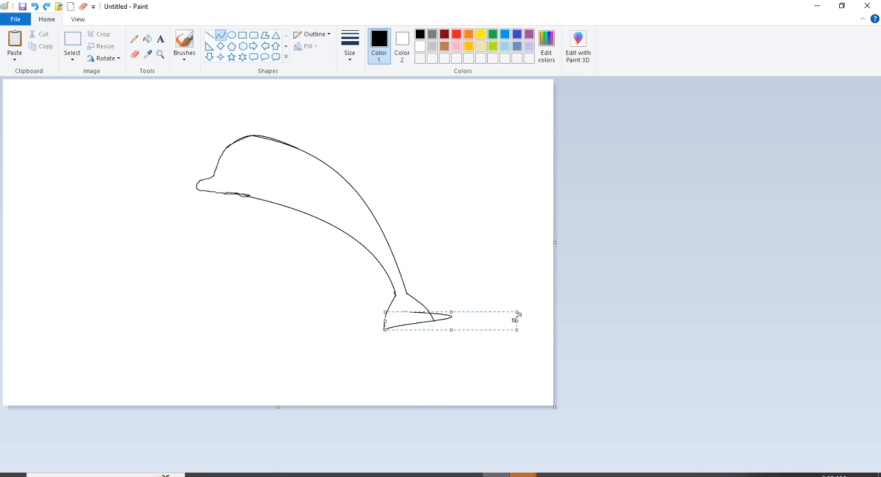
pyautogui.moveTo(517, 322); pyautogui.dragTo(399, 326)
pyautogui.hotkey('ctrl', 'z')
pyautogui.click(594, 335)
pyautogui.click(460, 335)
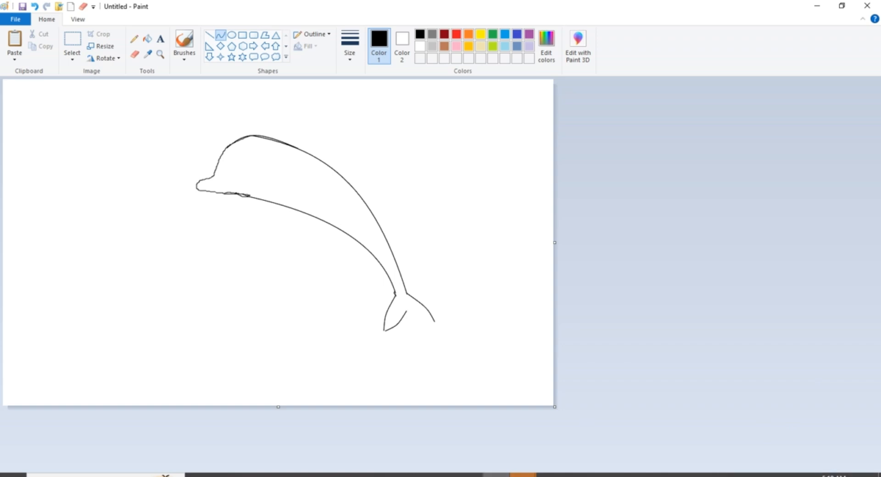
pyautogui.click(469, 475)
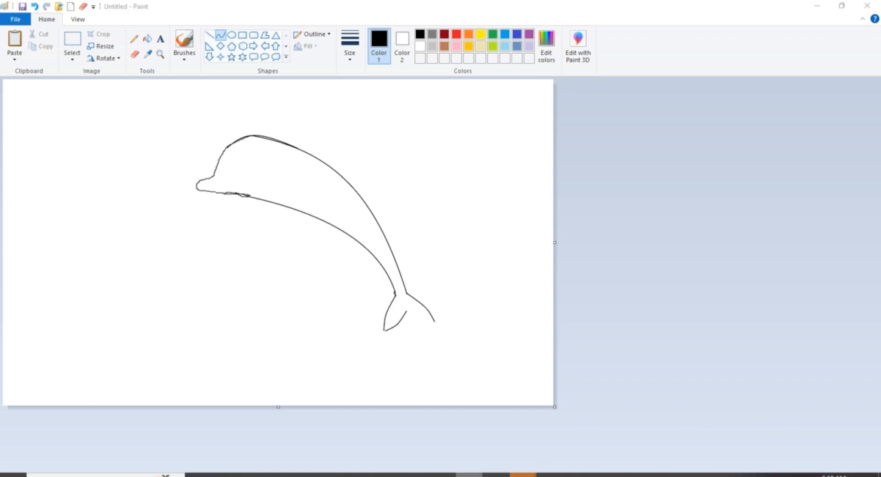
pyautogui.click(434, 324)
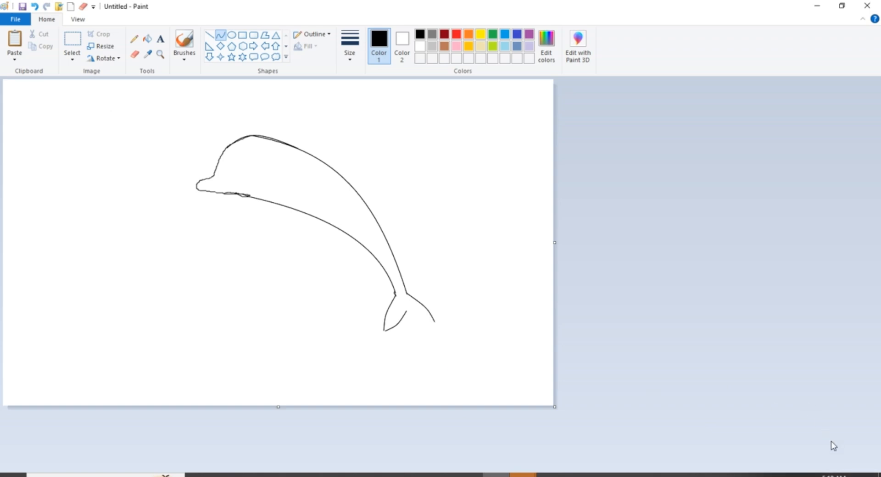
pyautogui.click(863, 475)
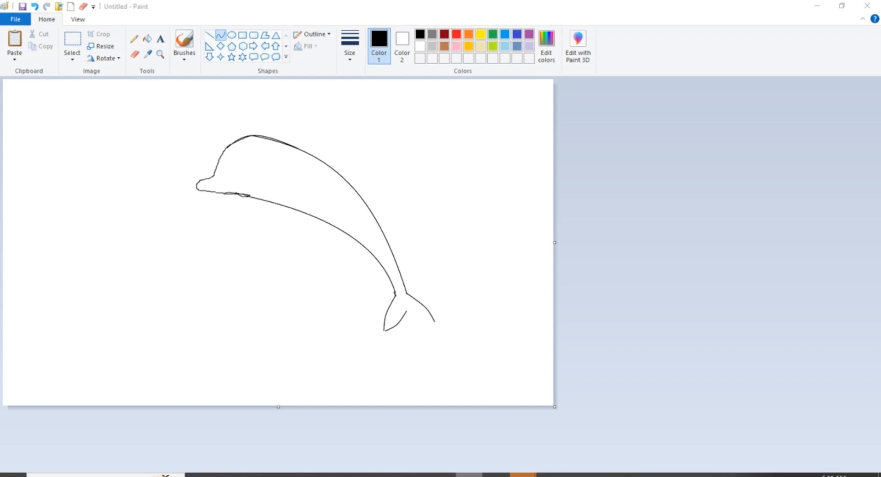
pyautogui.rightClick(469, 474)
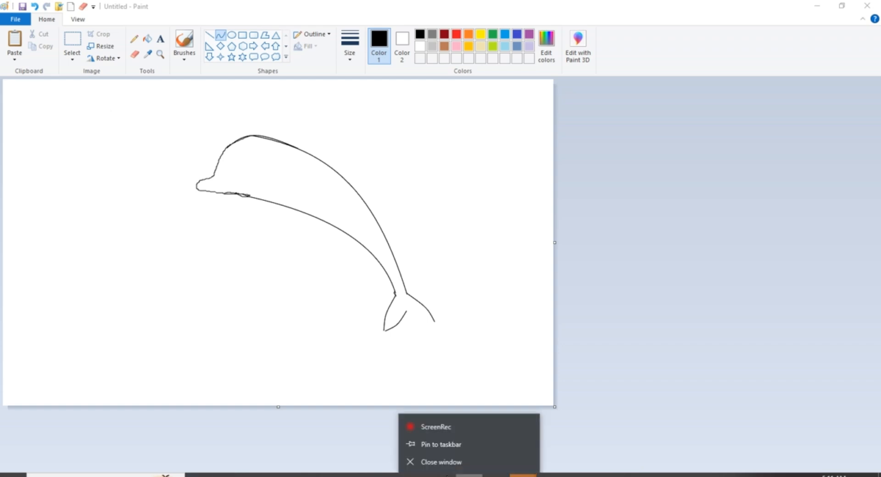
pyautogui.click(448, 424)
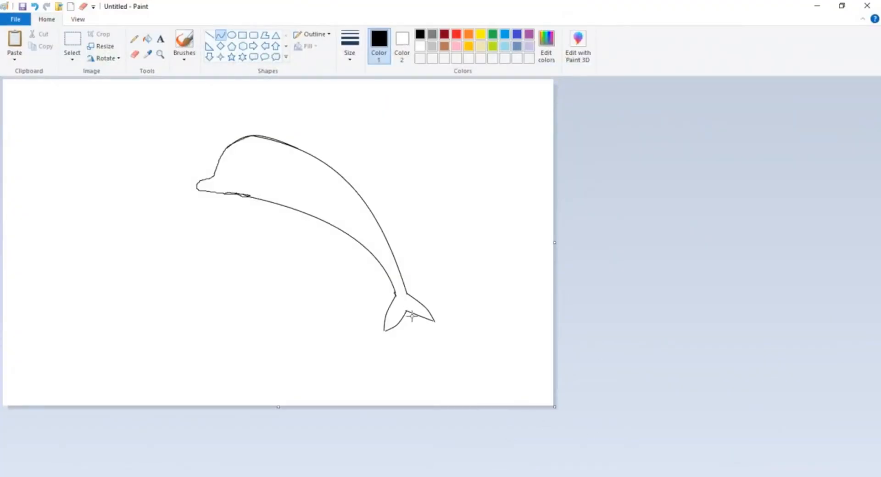
# Bend the right tail fluke's inner edge slightly downward to close the tail, and touch up the outline with the Pencil
pyautogui.moveTo(420, 313); pyautogui.dragTo(420, 319)
pyautogui.click(134, 39)
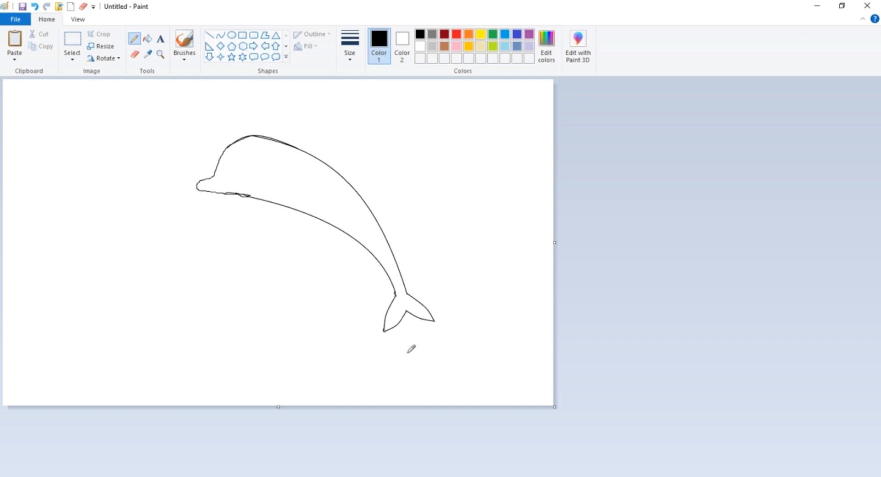
pyautogui.click(78, 19)
pyautogui.click(20, 39)
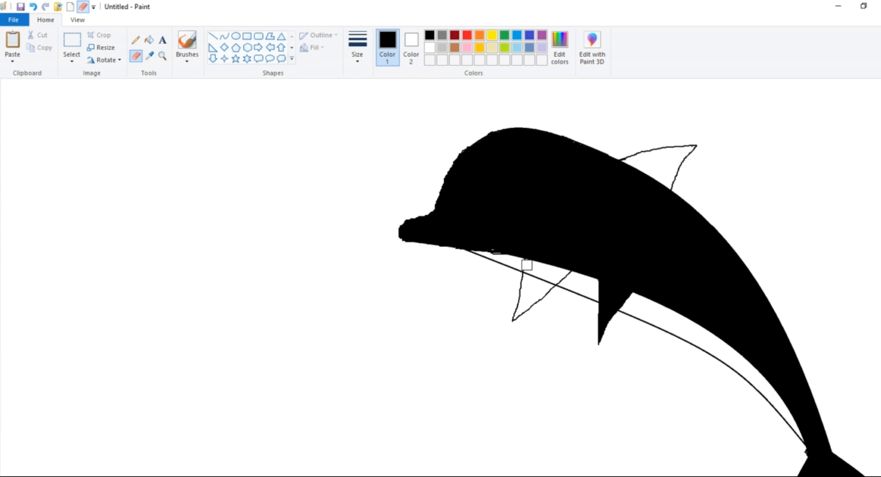
# Erase the front flipper's lines inside the belly strip and the stray marks under the jaw with the eraser
pyautogui.moveTo(526, 265); pyautogui.dragTo(562, 279)
pyautogui.hotkey('ctrl', '-')
pyautogui.moveTo(495, 252); pyautogui.dragTo(499, 256)
# Fill the front flipper and the dorsal fin with black
pyautogui.click(149, 40)
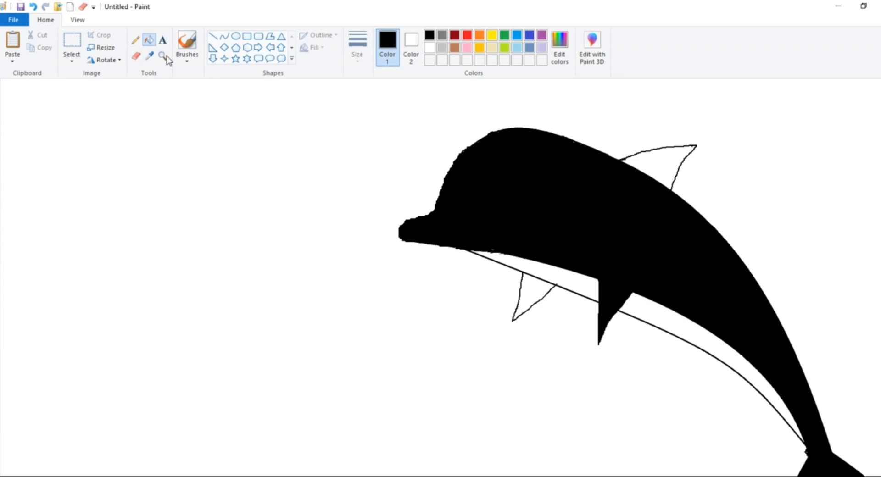
pyautogui.click(528, 280)
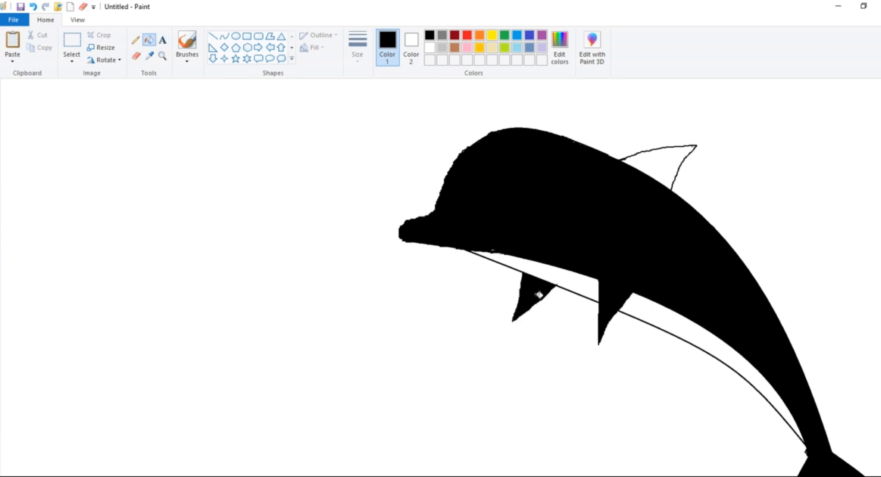
pyautogui.click(669, 164)
pyautogui.scroll(-3, 683, 316)
pyautogui.scroll(3, 683, 314)
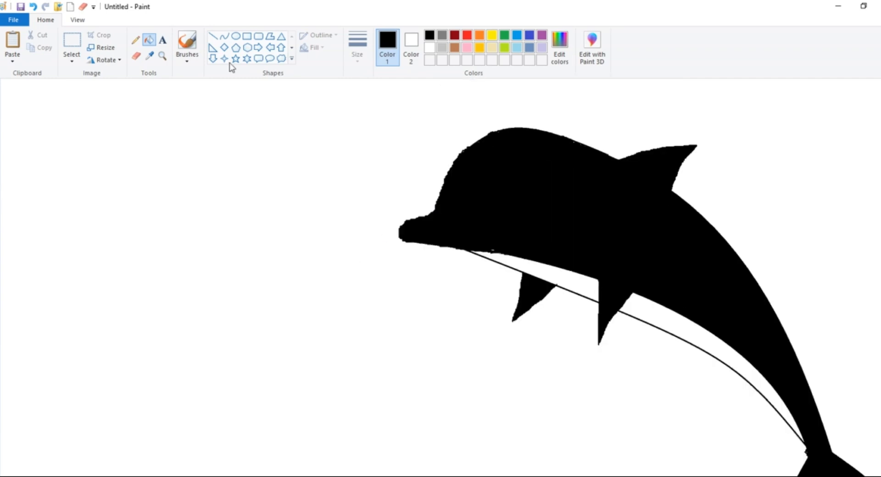
pyautogui.click(77, 19)
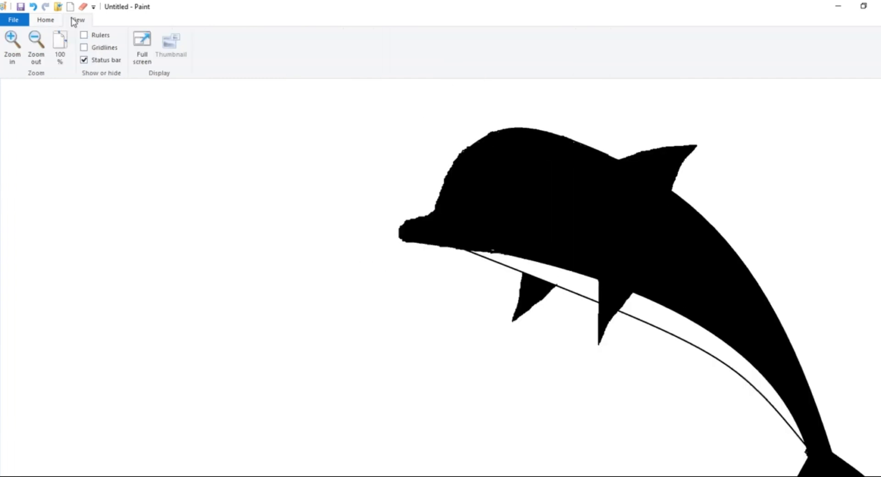
pyautogui.click(33, 47)
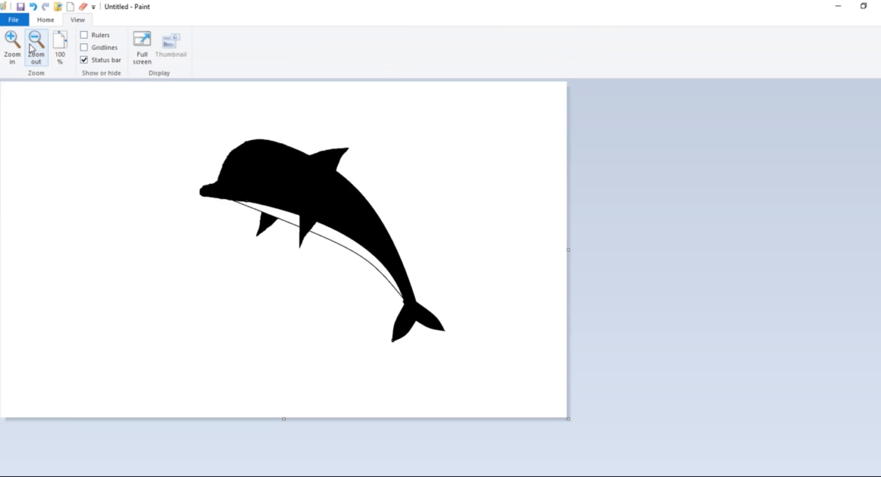
pyautogui.click(45, 20)
pyautogui.click(74, 59)
pyautogui.click(74, 55)
pyautogui.click(73, 55)
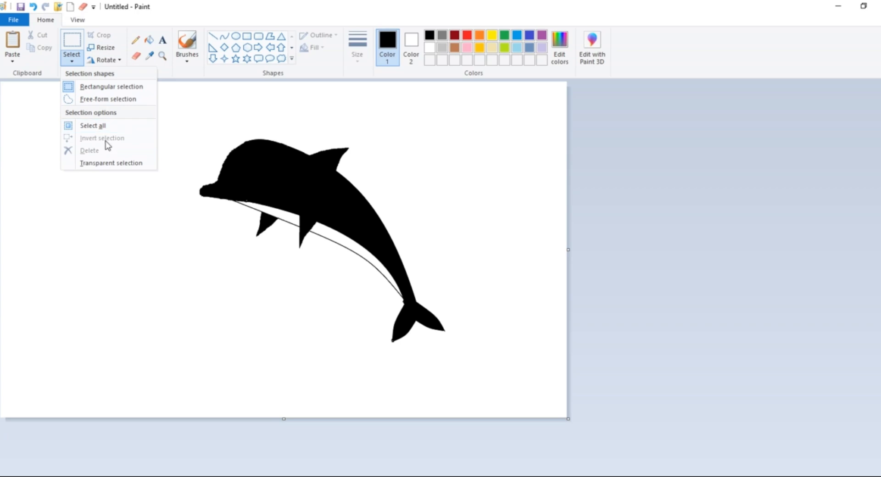
pyautogui.click(113, 163)
pyautogui.click(74, 56)
pyautogui.click(92, 125)
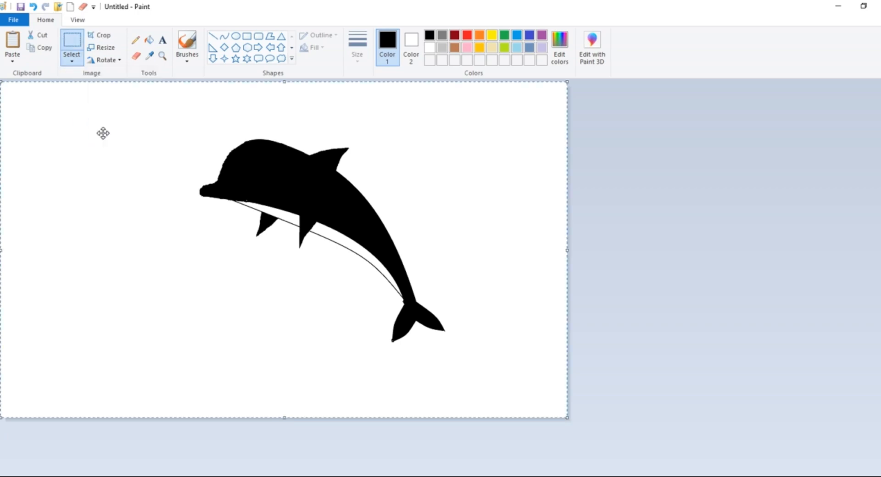
pyautogui.click(72, 59)
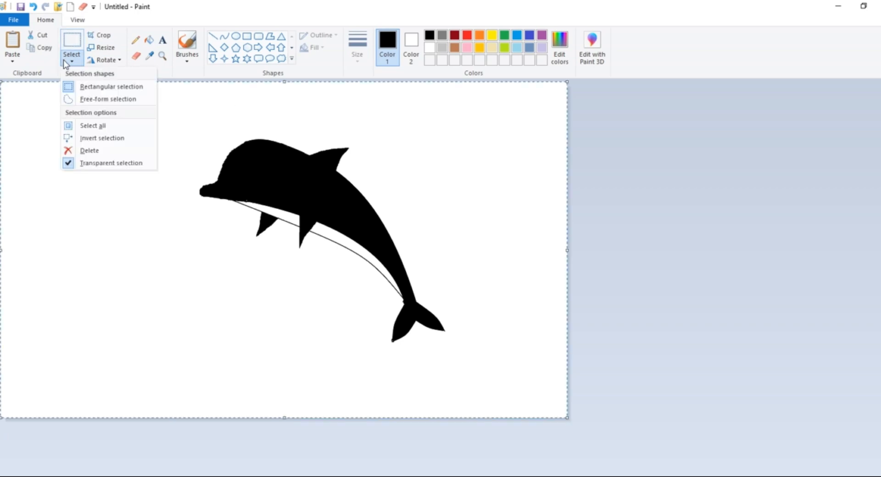
pyautogui.click(103, 164)
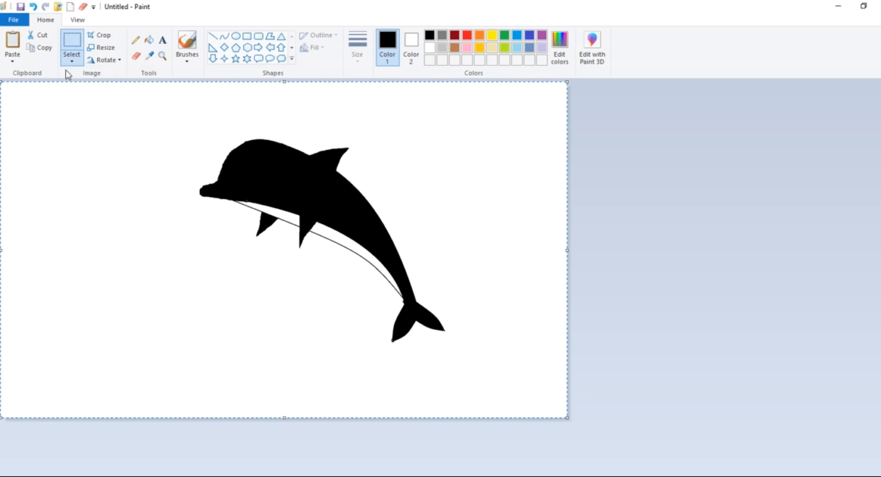
pyautogui.click(64, 60)
pyautogui.click(648, 224)
# Turn on transparent selection, select the whole dolphin with a rectangle, and move it left and slightly down on the canvas
pyautogui.click(69, 42)
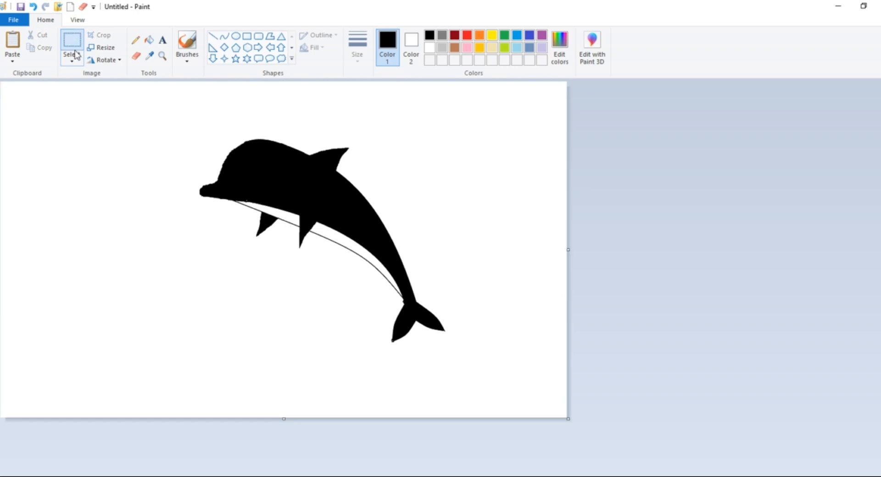
pyautogui.click(74, 60)
pyautogui.click(85, 164)
pyautogui.moveTo(199, 89); pyautogui.dragTo(500, 376)
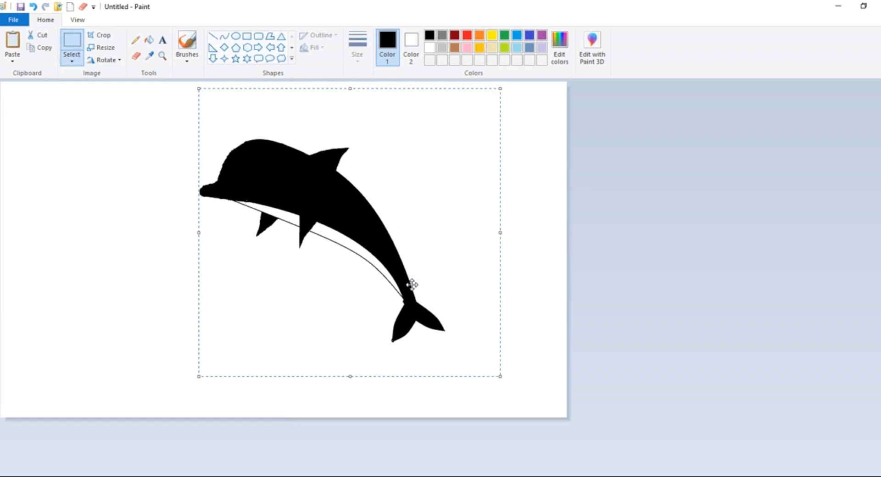
pyautogui.moveTo(362, 293); pyautogui.dragTo(314, 279)
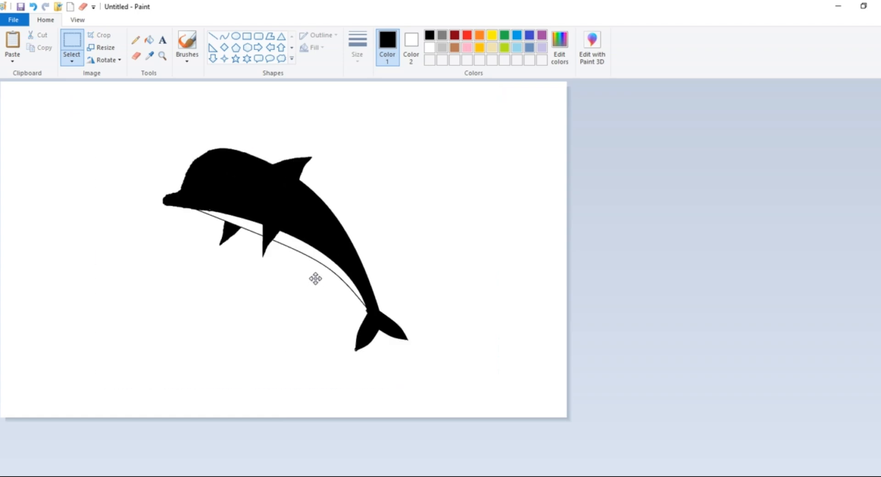
# Try filling the background around the dolphin with black and with orange, undoing each fill
pyautogui.click(149, 40)
pyautogui.click(133, 84)
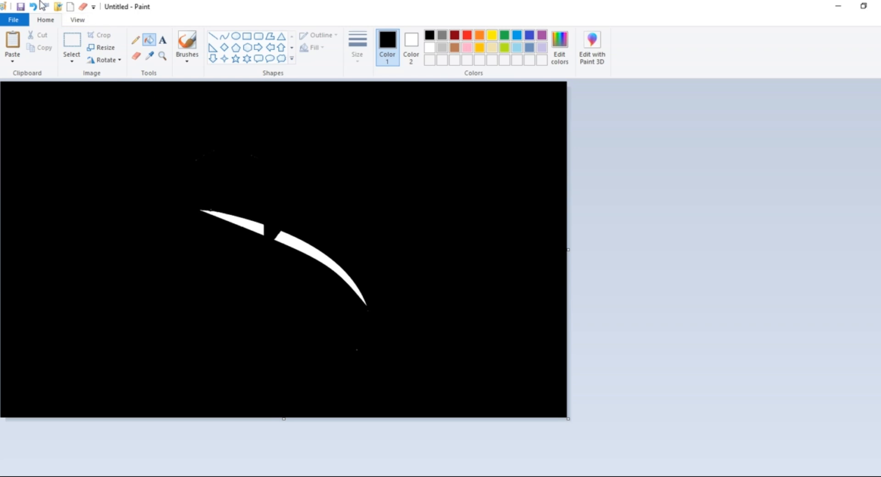
pyautogui.click(33, 8)
pyautogui.click(430, 48)
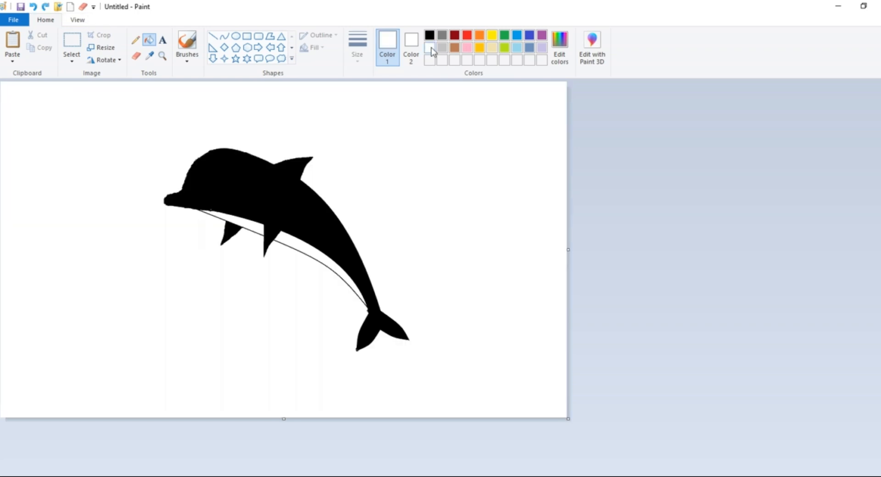
pyautogui.click(479, 35)
pyautogui.click(418, 109)
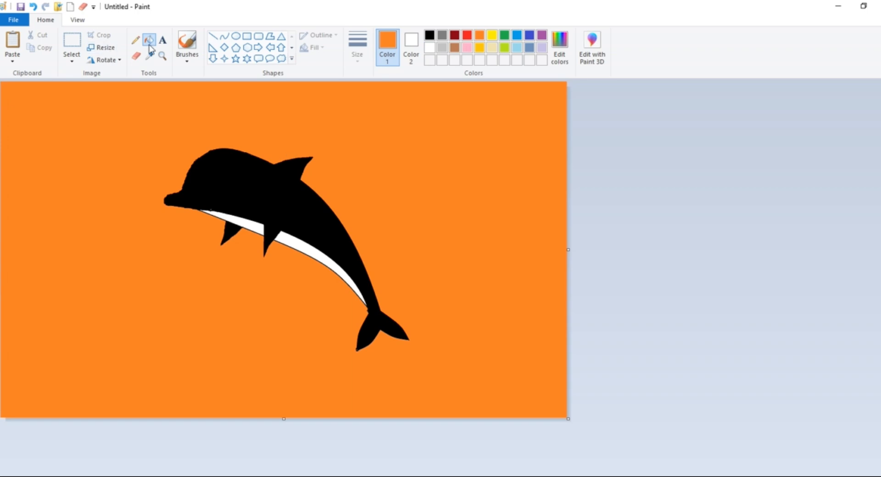
pyautogui.hotkey('ctrl', 'z')
pyautogui.click(75, 59)
pyautogui.click(72, 62)
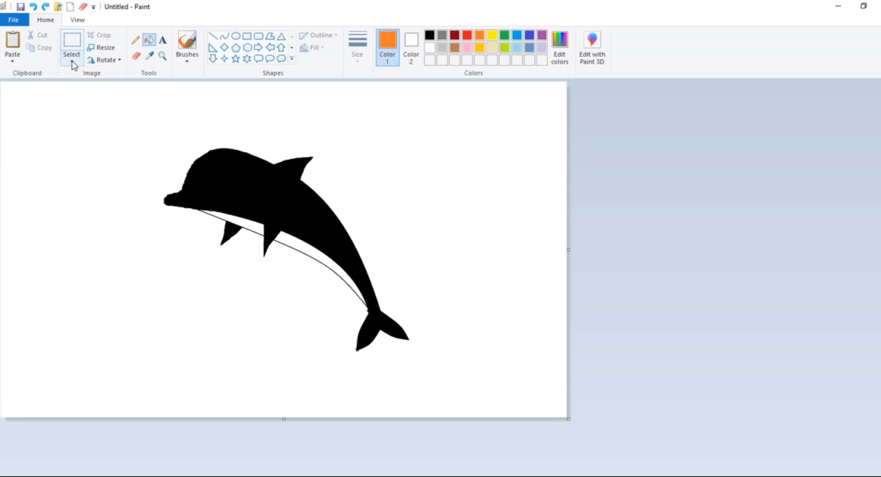
pyautogui.click(72, 62)
pyautogui.click(101, 164)
pyautogui.click(72, 59)
pyautogui.click(104, 164)
pyautogui.moveTo(115, 117); pyautogui.dragTo(463, 395)
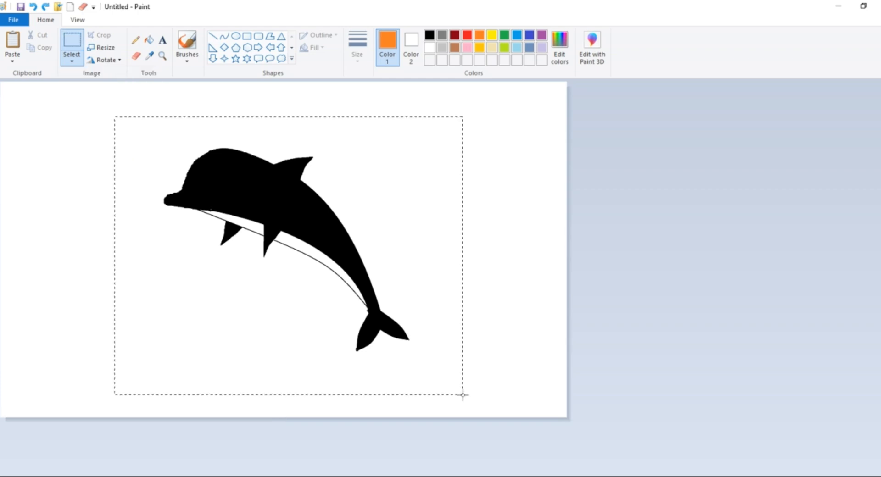
pyautogui.click(601, 299)
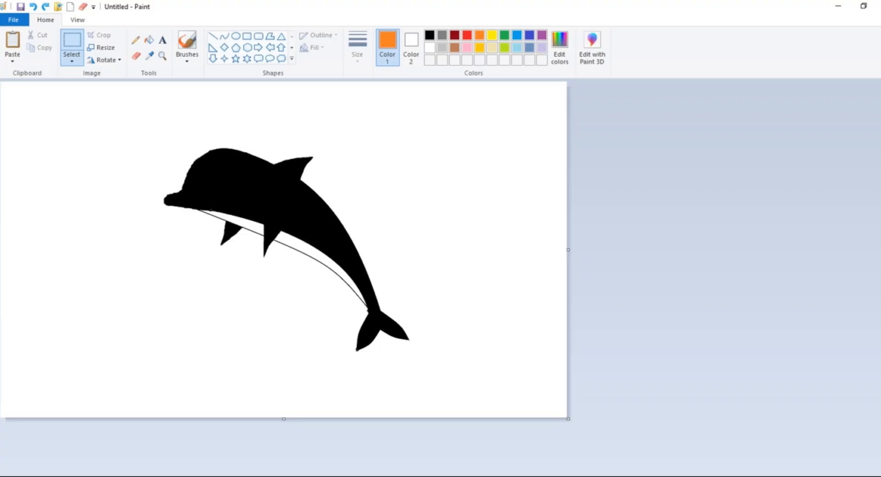
# In a new Paint window, draw a yellow slanted line from the canvas's right edge to its bottom edge and fill the area above it yellow
pyautogui.rightClick(507, 476)
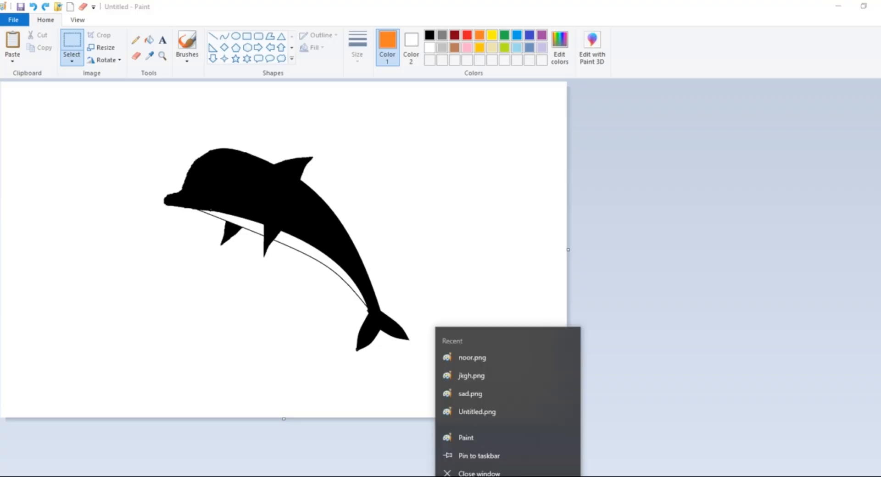
pyautogui.click(505, 440)
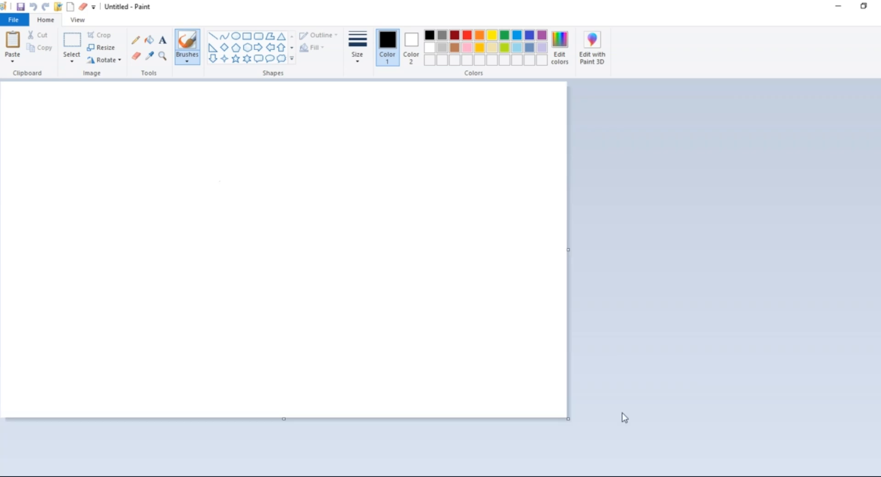
pyautogui.click(491, 35)
pyautogui.click(213, 36)
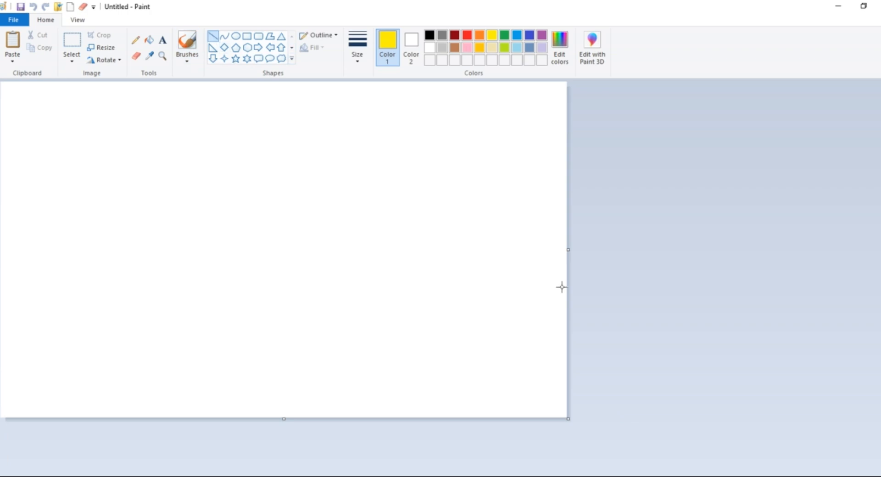
pyautogui.moveTo(565, 293); pyautogui.dragTo(94, 435)
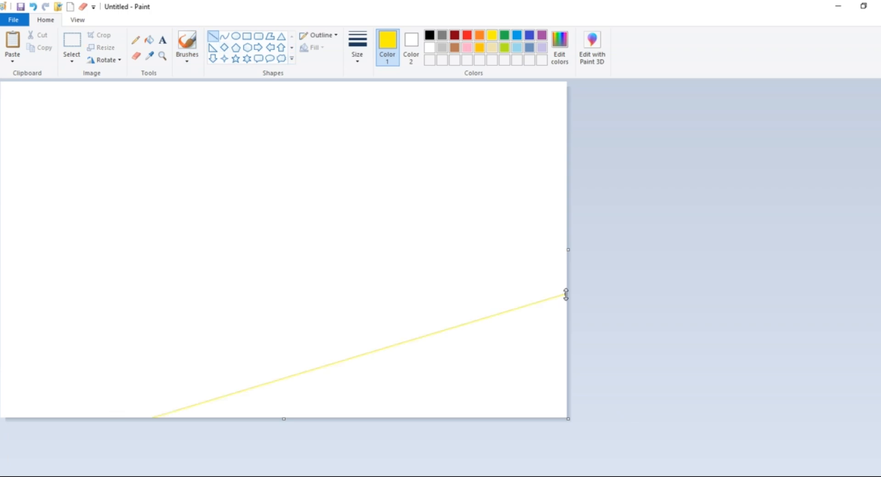
pyautogui.moveTo(565, 295); pyautogui.dragTo(573, 300)
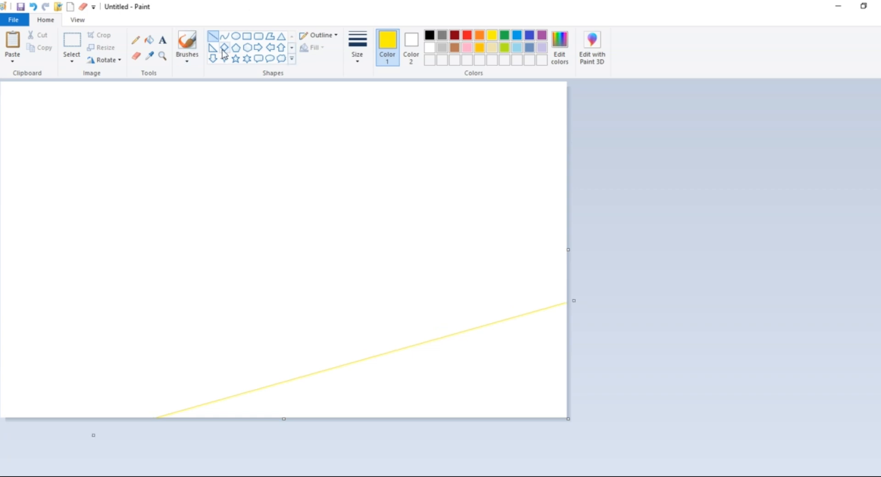
pyautogui.click(150, 40)
pyautogui.click(216, 87)
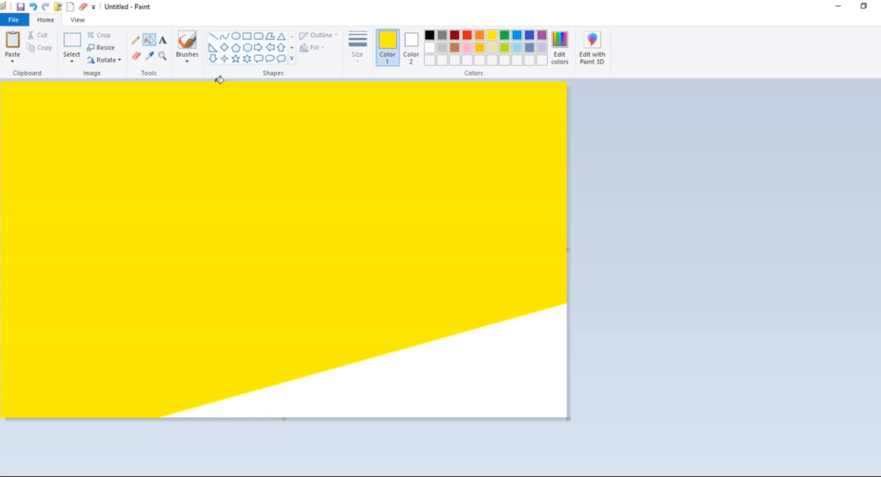
# Draw an orange slanted line across the yellow area from the right edge to the lower left edge and fill above it with orange
pyautogui.click(479, 34)
pyautogui.click(213, 40)
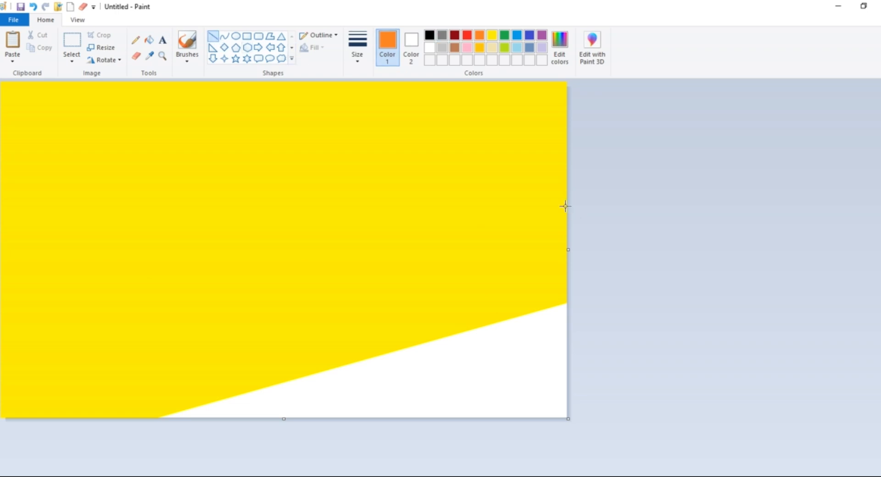
pyautogui.moveTo(565, 206); pyautogui.dragTo(0, 378)
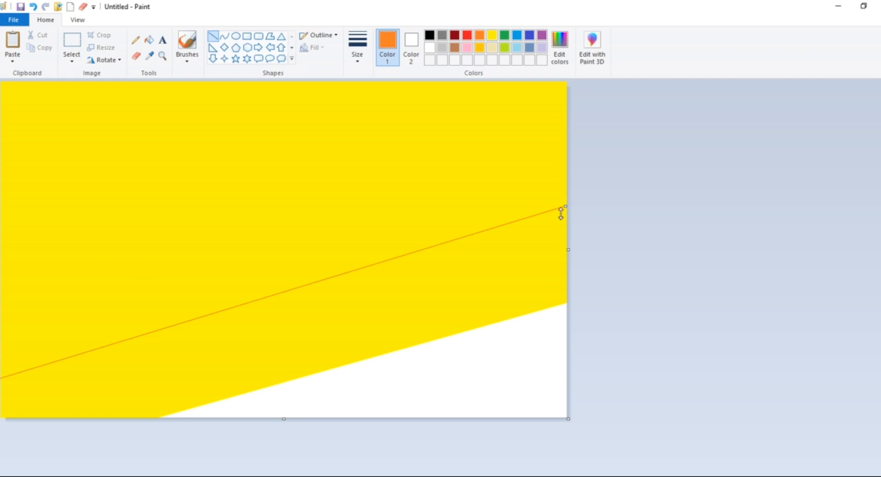
pyautogui.moveTo(561, 214); pyautogui.dragTo(570, 192)
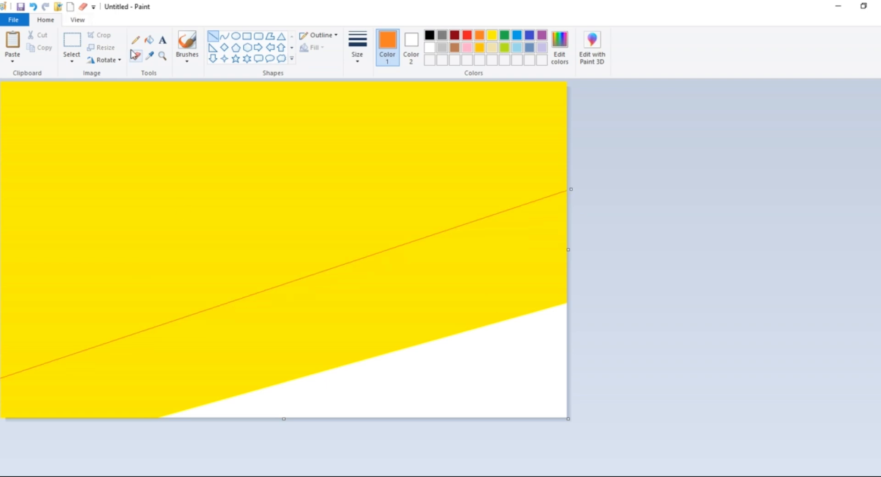
pyautogui.click(149, 40)
pyautogui.click(192, 106)
# Draw a red slanted line across the orange area from the canvas's upper right corner to its left edge and fill above it with red
pyautogui.click(467, 35)
pyautogui.click(214, 38)
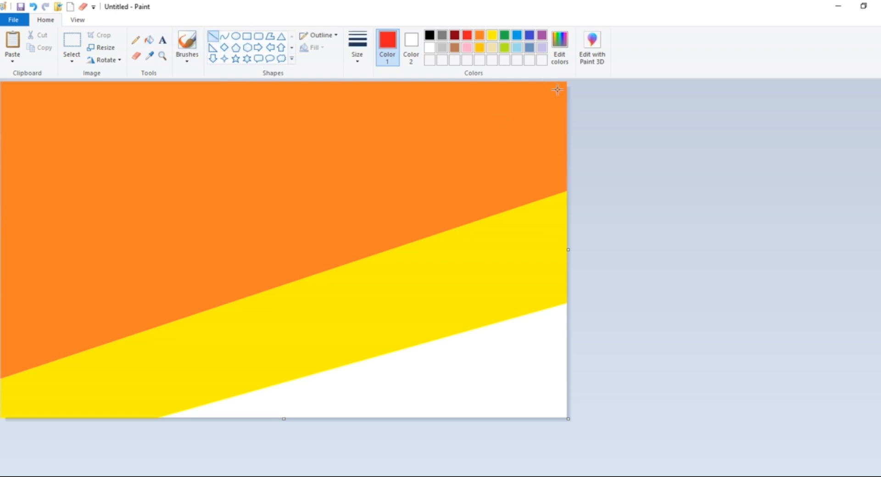
pyautogui.moveTo(567, 84); pyautogui.dragTo(137, 251)
pyautogui.moveTo(70, 262); pyautogui.dragTo(1, 276)
pyautogui.moveTo(566, 84); pyautogui.dragTo(578, 83)
pyautogui.click(149, 39)
pyautogui.click(275, 119)
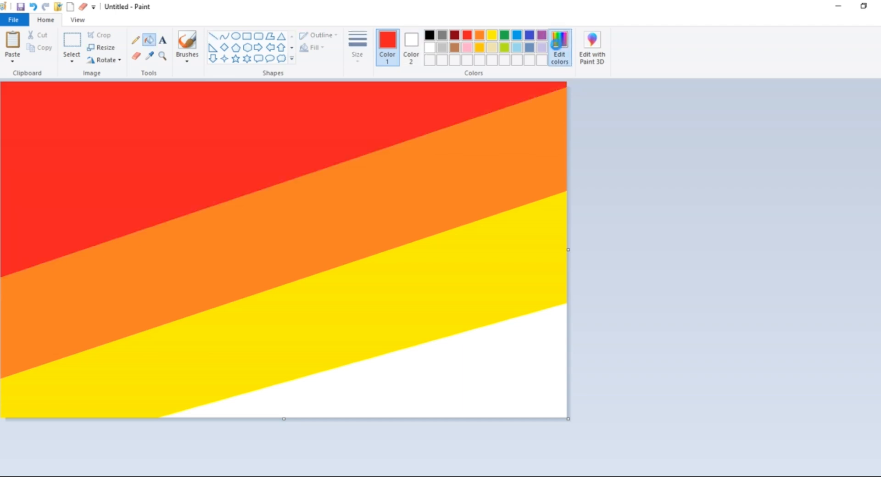
# Mix a dark red (red 182, green 14, blue 22), draw a slanted line across the canvas's upper left corner and fill that corner with it
pyautogui.click(560, 51)
pyautogui.moveTo(571, 235); pyautogui.dragTo(571, 246)
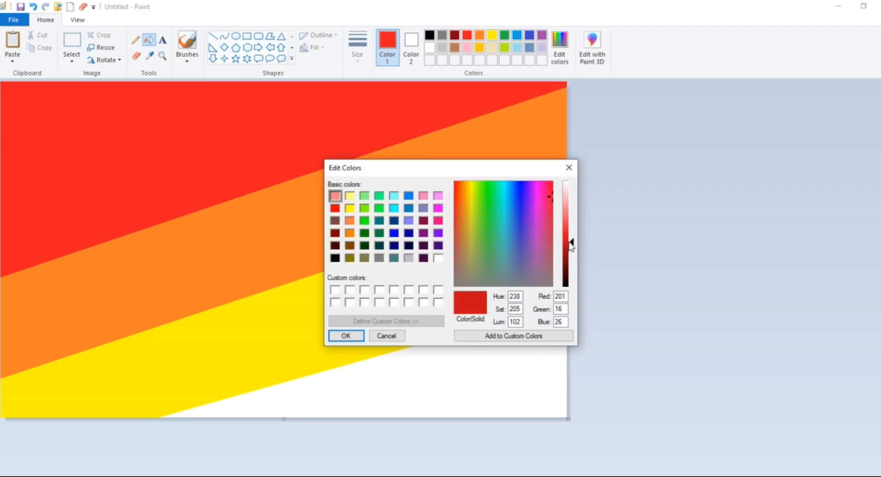
pyautogui.click(343, 333)
pyautogui.click(213, 37)
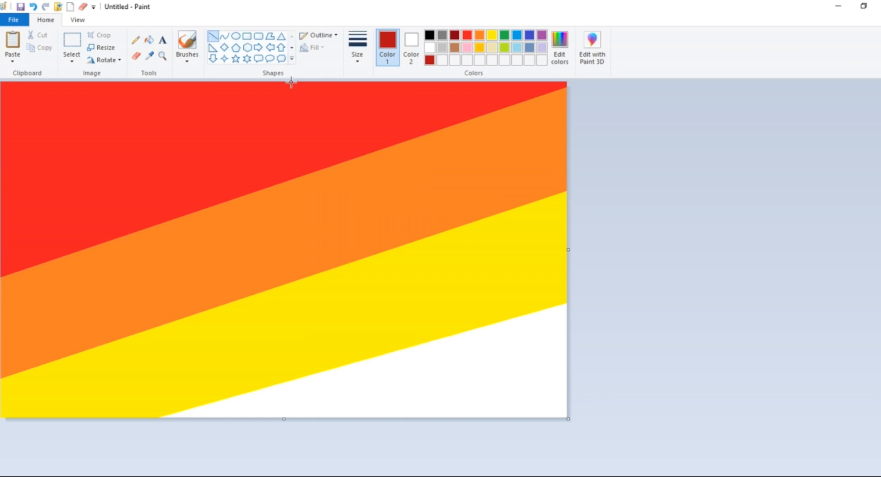
pyautogui.moveTo(291, 83); pyautogui.dragTo(291, 79)
pyautogui.click(281, 86)
pyautogui.click(148, 40)
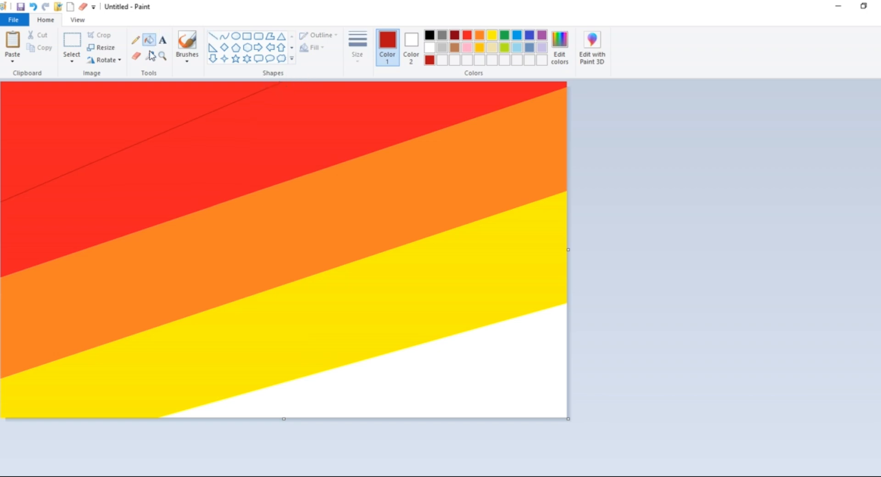
pyautogui.click(176, 93)
# Resize the striped image to 1 pixel wide without maintaining the aspect ratio
pyautogui.click(106, 47)
pyautogui.click(122, 89)
pyautogui.click(98, 155)
pyautogui.doubleClick(133, 107)
pyautogui.write('1')
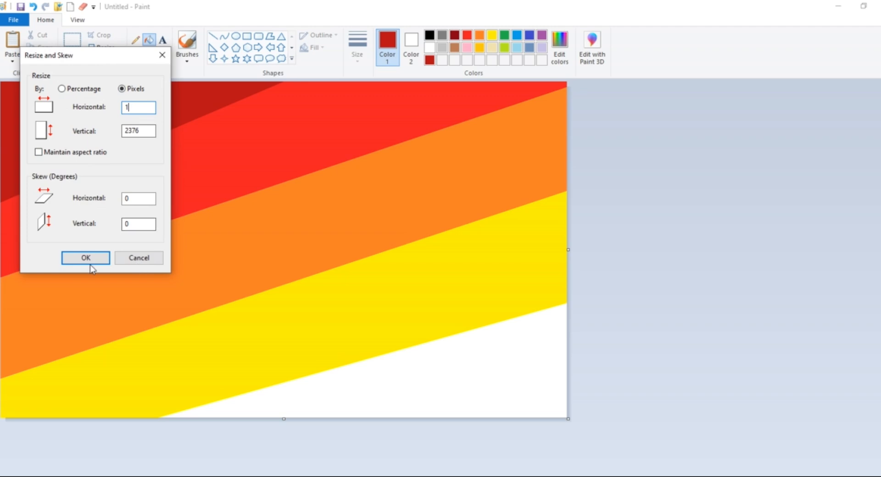
pyautogui.click(91, 266)
# Stretch the image to 4000 pixels wide with the aspect ratio unlocked to produce a smooth horizontal gradient
pyautogui.click(110, 45)
pyautogui.click(121, 88)
pyautogui.click(70, 154)
pyautogui.click(141, 106)
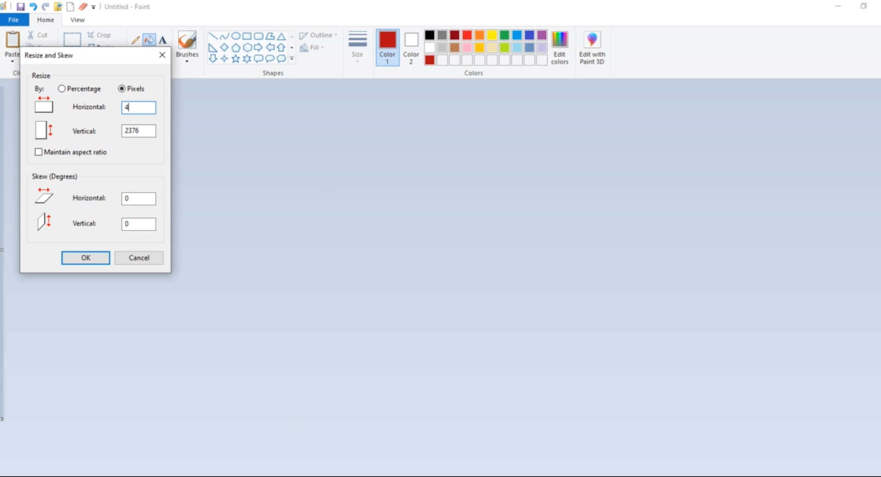
pyautogui.write('4000')
pyautogui.press('Return')
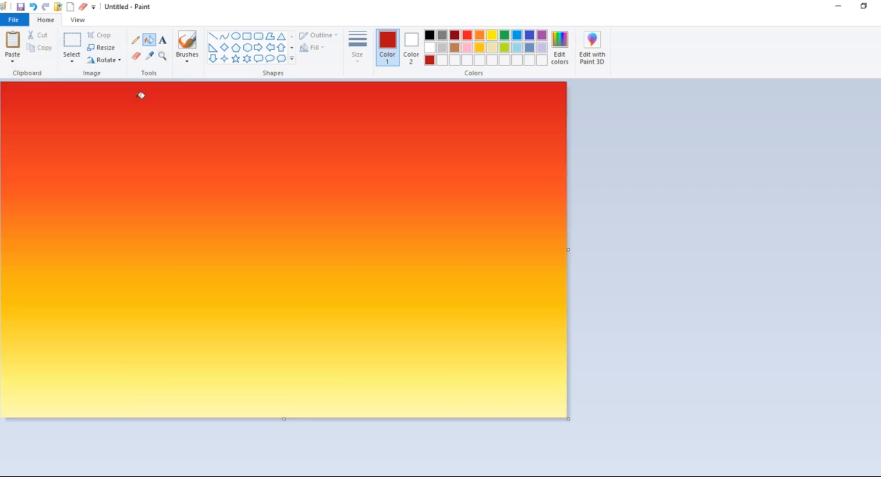
# Select the whole gradient and squash it vertically into about the upper 70 percent of the canvas
pyautogui.click(72, 58)
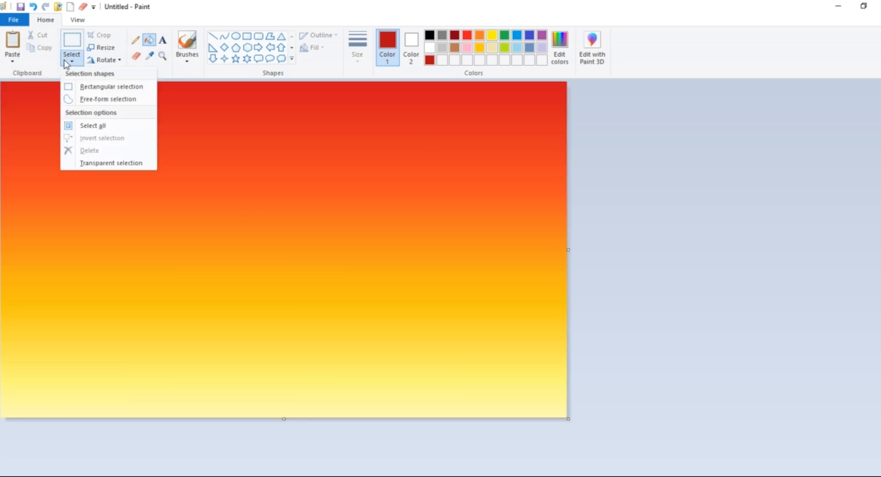
pyautogui.click(85, 124)
pyautogui.moveTo(284, 418); pyautogui.dragTo(294, 320)
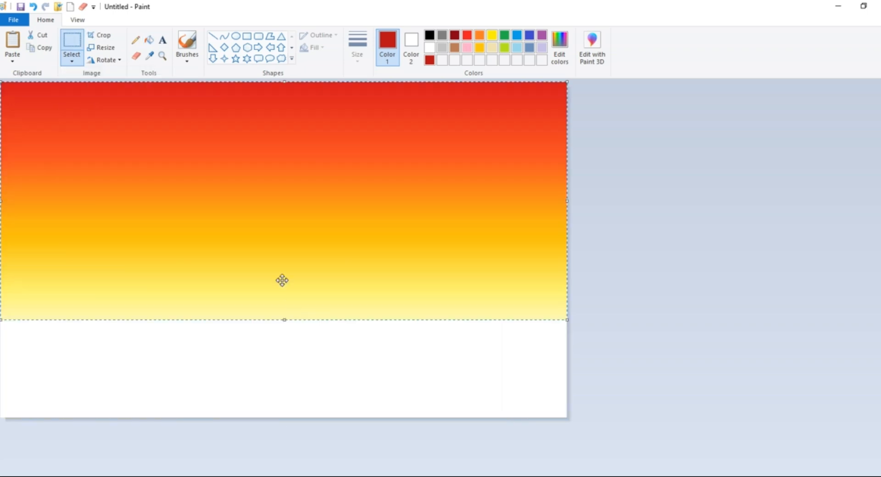
# Copy the squashed gradient, paste it, and flip the pasted copy vertically
pyautogui.rightClick(265, 187)
pyautogui.click(287, 210)
pyautogui.rightClick(288, 208)
pyautogui.click(304, 242)
pyautogui.rightClick(288, 194)
pyautogui.moveTo(319, 293)
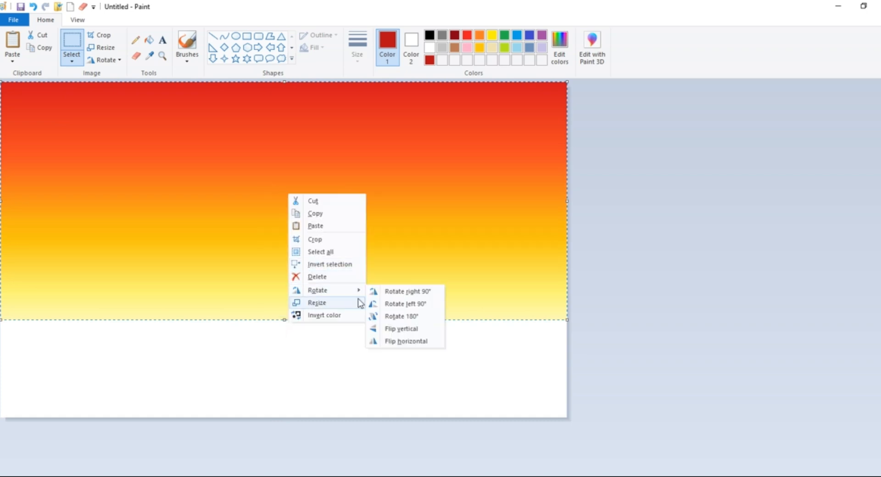
pyautogui.click(383, 330)
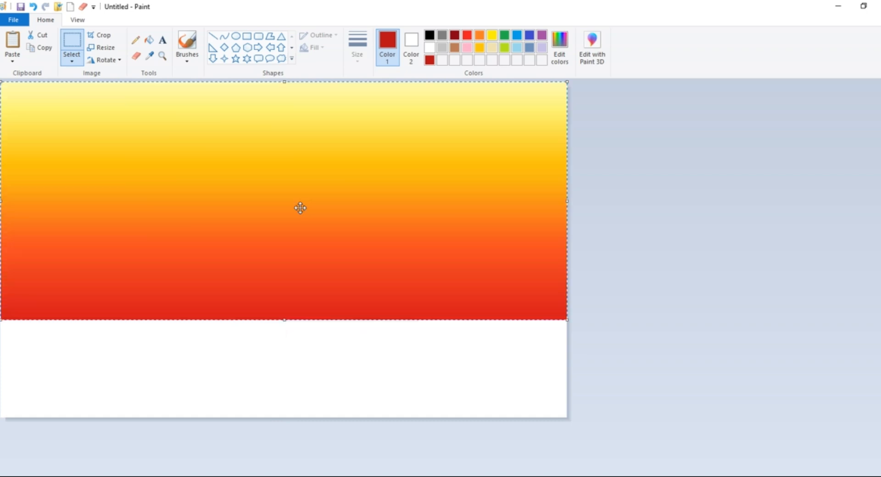
# Squash the flipped copy and fit it across the white strip below the sky gradient as a water reflection
pyautogui.moveTo(300, 208); pyautogui.dragTo(300, 232)
pyautogui.moveTo(281, 104); pyautogui.dragTo(281, 220)
pyautogui.moveTo(280, 342); pyautogui.dragTo(281, 324)
pyautogui.moveTo(285, 251); pyautogui.dragTo(287, 353)
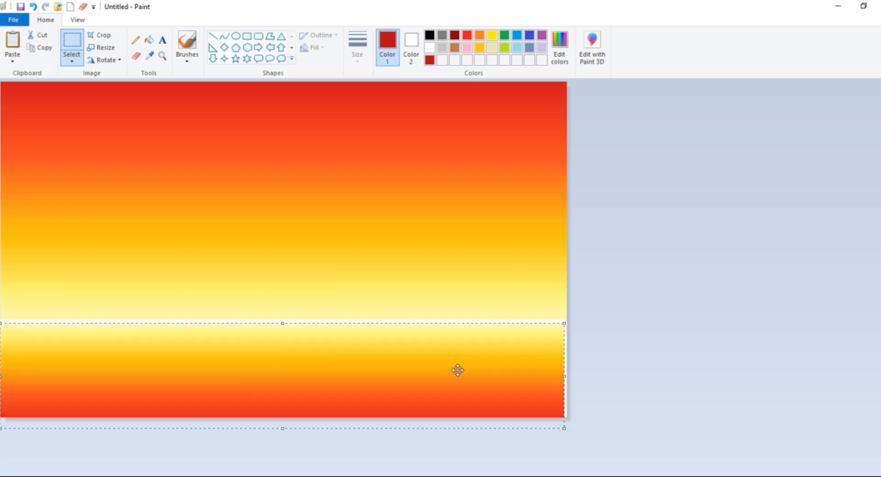
pyautogui.moveTo(577, 375); pyautogui.dragTo(577, 376)
pyautogui.moveTo(419, 370); pyautogui.dragTo(417, 369)
pyautogui.click(587, 260)
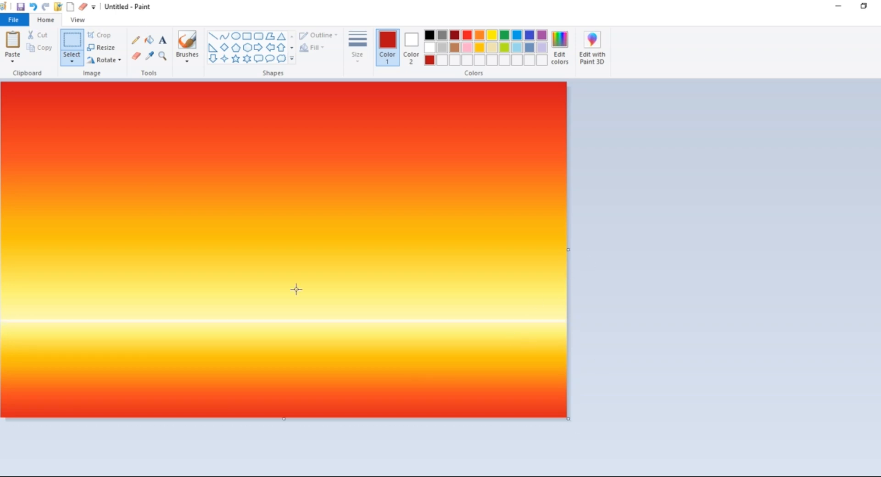
# Draw a nearly round ellipse for the sun just above the horizon, slightly left of the canvas centre
pyautogui.click(235, 36)
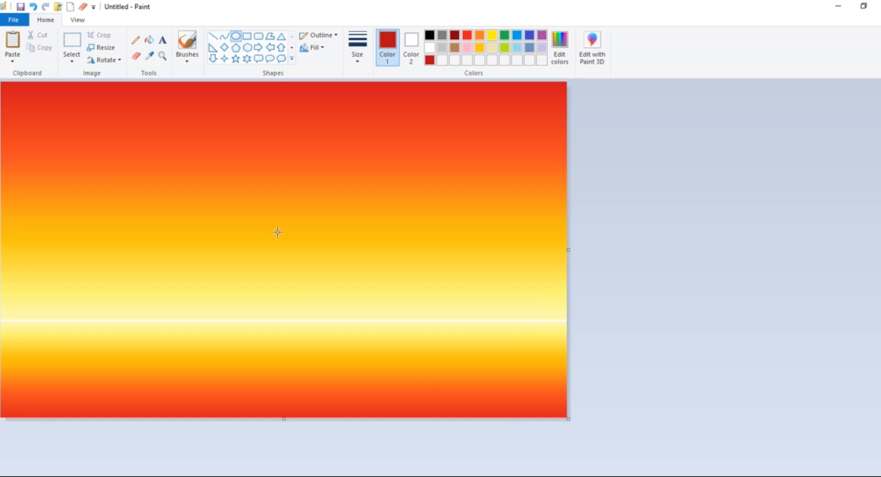
pyautogui.moveTo(268, 232)
pyautogui.mouseDown()
pyautogui.moveTo(356, 311)
pyautogui.moveTo(347, 313)
pyautogui.mouseUp()
pyautogui.moveTo(303, 283); pyautogui.dragTo(270, 267)
pyautogui.moveTo(274, 215); pyautogui.dragTo(275, 238)
pyautogui.moveTo(313, 267); pyautogui.dragTo(302, 267)
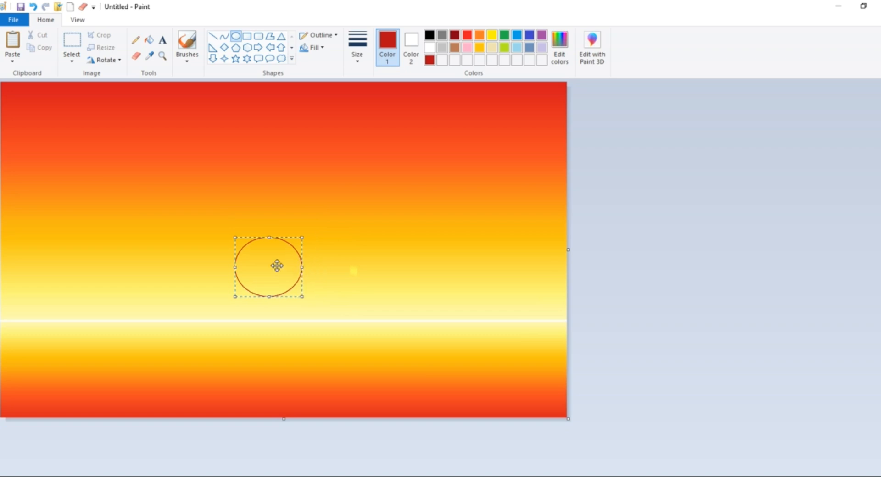
# Change the sun's colour to white and give it a solid-colour fill
pyautogui.click(429, 47)
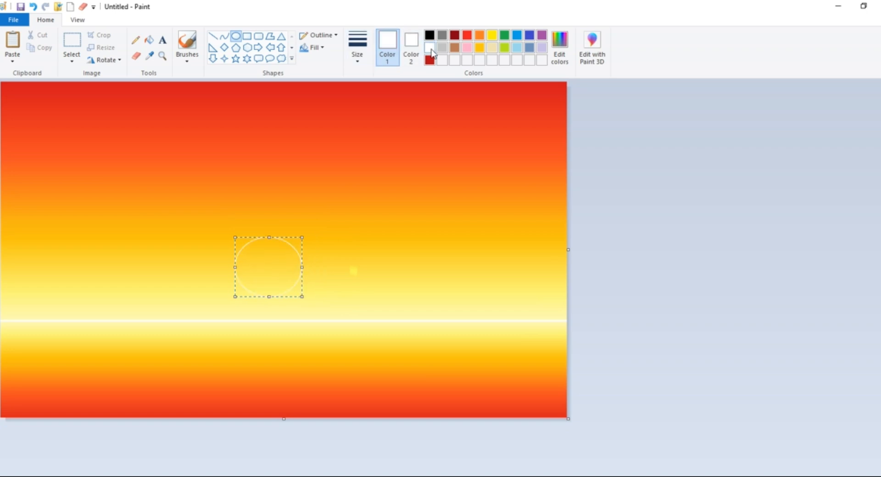
pyautogui.click(320, 35)
pyautogui.click(321, 63)
pyautogui.click(319, 35)
pyautogui.click(321, 50)
pyautogui.click(312, 47)
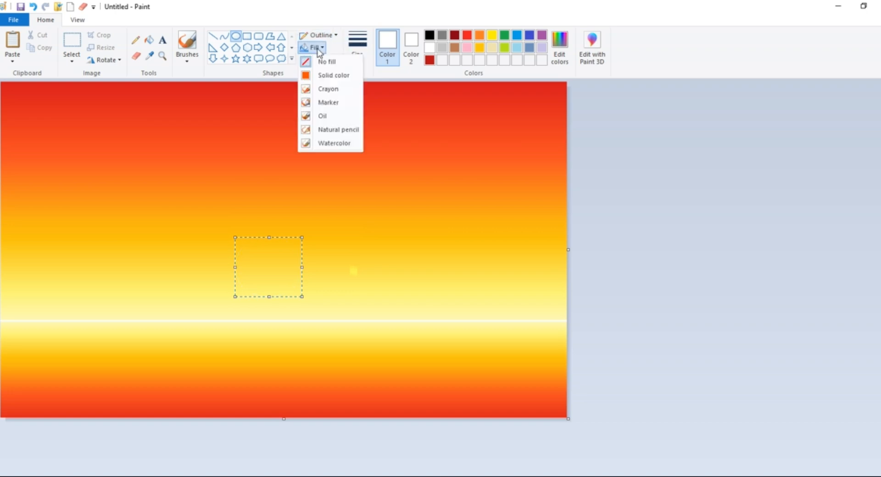
pyautogui.click(324, 76)
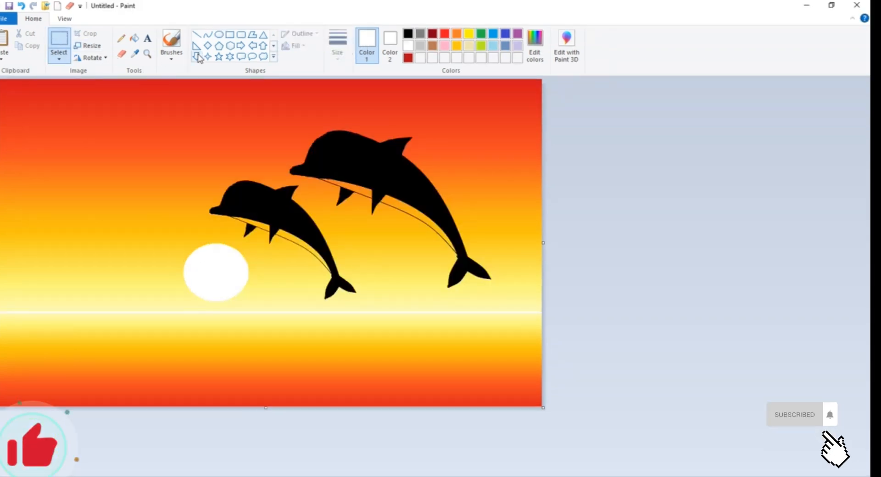
# Draw thin white horizontal ripples on the water below the sun and toward the canvas's right side, using the Pencil at its second-thinnest size
pyautogui.click(171, 43)
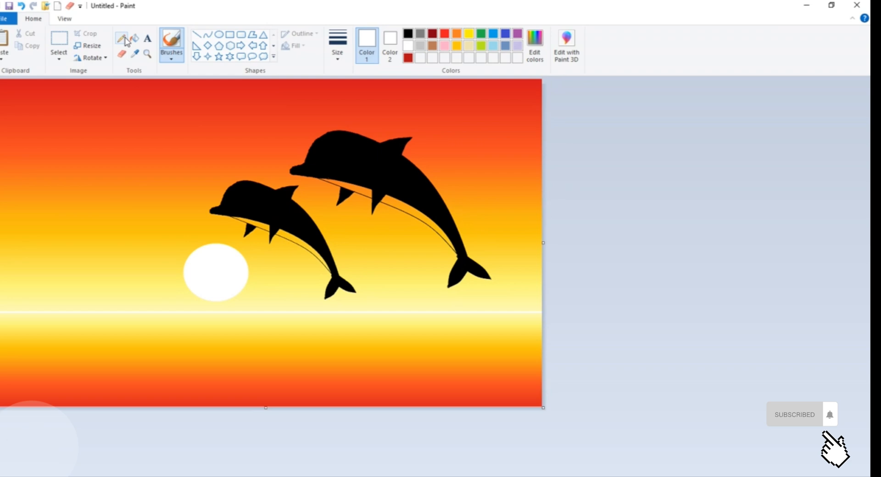
pyautogui.click(124, 39)
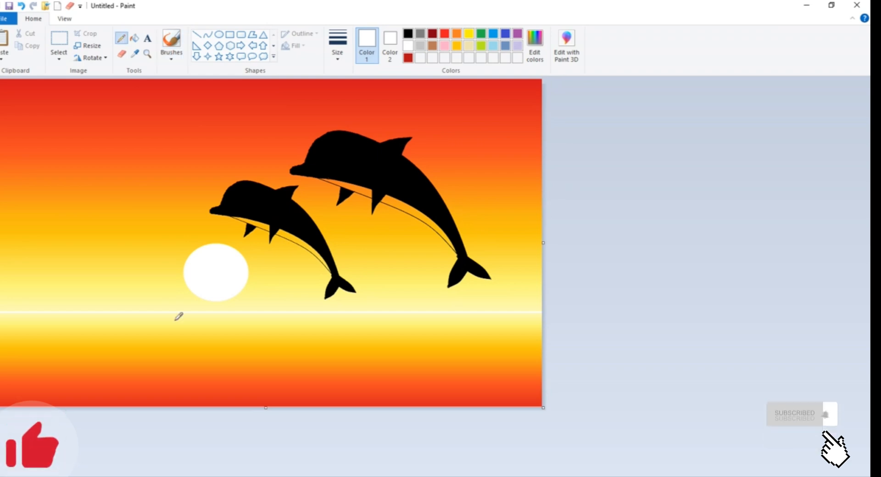
pyautogui.click(337, 45)
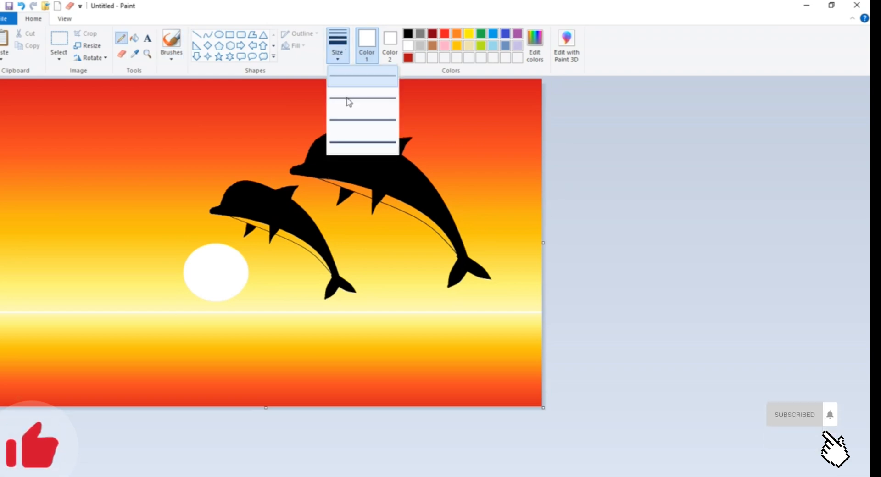
pyautogui.click(347, 99)
pyautogui.moveTo(199, 318); pyautogui.dragTo(243, 316)
pyautogui.moveTo(176, 330); pyautogui.dragTo(222, 328)
pyautogui.moveTo(251, 328); pyautogui.dragTo(293, 327)
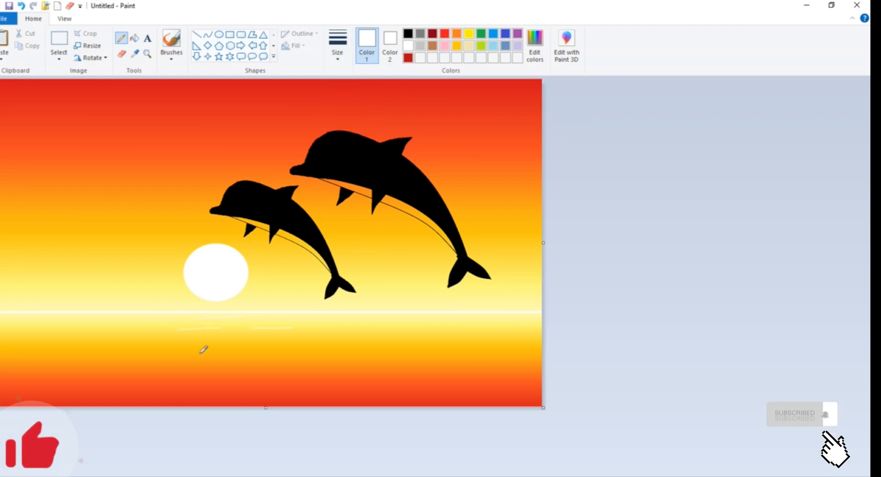
pyautogui.moveTo(209, 353); pyautogui.dragTo(235, 353)
pyautogui.moveTo(114, 356); pyautogui.dragTo(140, 354)
pyautogui.moveTo(315, 348); pyautogui.dragTo(338, 348)
pyautogui.moveTo(381, 344); pyautogui.dragTo(455, 338)
pyautogui.moveTo(252, 338); pyautogui.dragTo(383, 333)
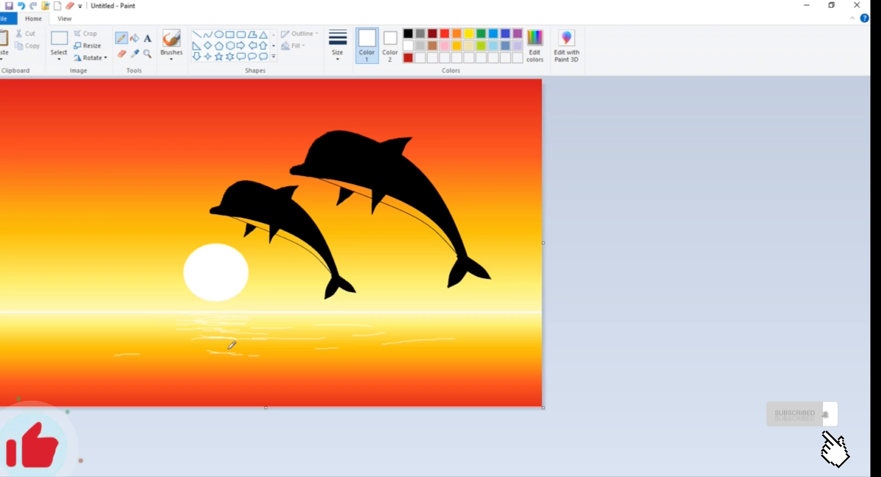
# Add white ripple lines across the left part of the water, redoing one stroke, plus a few short ones around the sun's reflection
pyautogui.moveTo(46, 340); pyautogui.dragTo(159, 340)
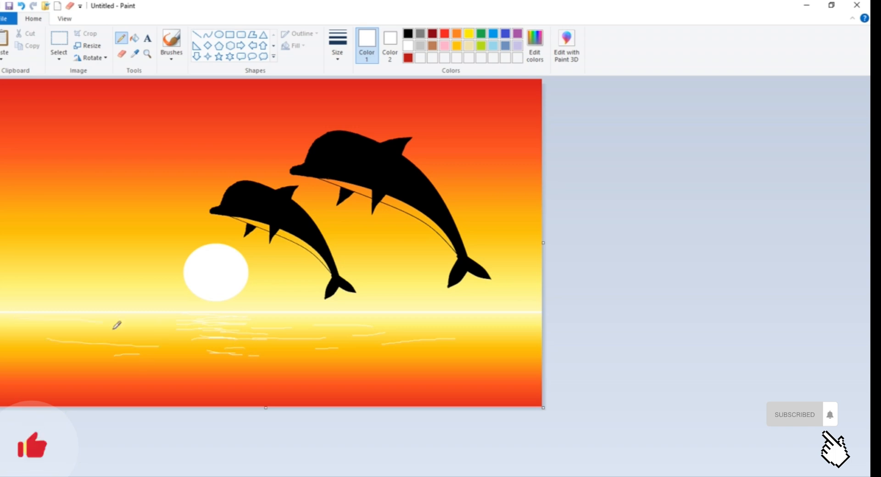
pyautogui.hotkey('ctrl', 'z')
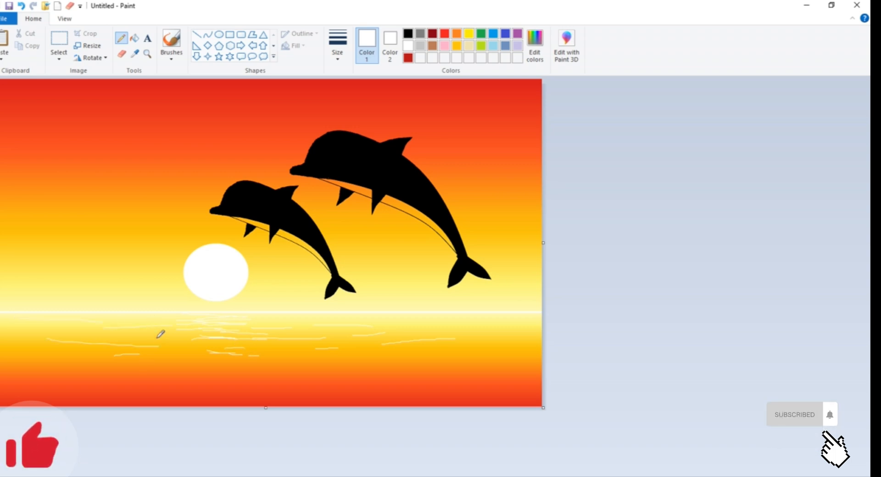
pyautogui.moveTo(147, 331); pyautogui.dragTo(47, 344)
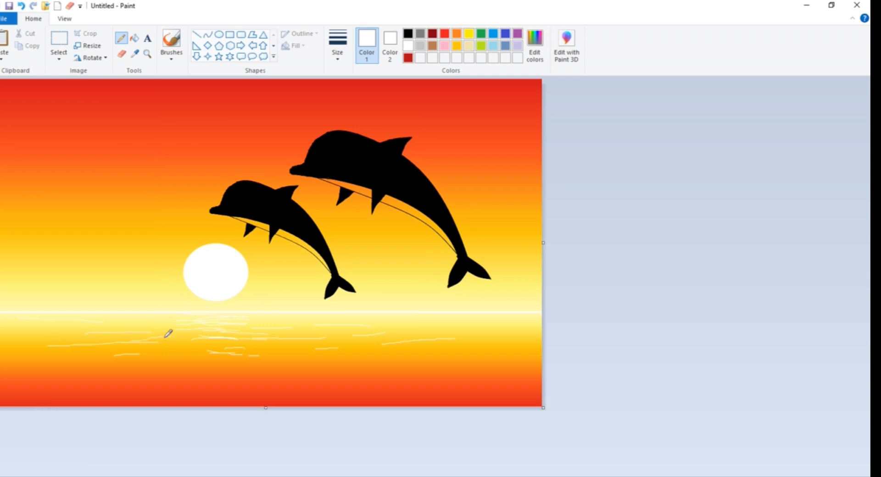
pyautogui.moveTo(154, 357); pyautogui.dragTo(194, 358)
pyautogui.moveTo(166, 348); pyautogui.dragTo(201, 346)
pyautogui.moveTo(259, 349); pyautogui.dragTo(298, 348)
pyautogui.moveTo(445, 354); pyautogui.dragTo(471, 354)
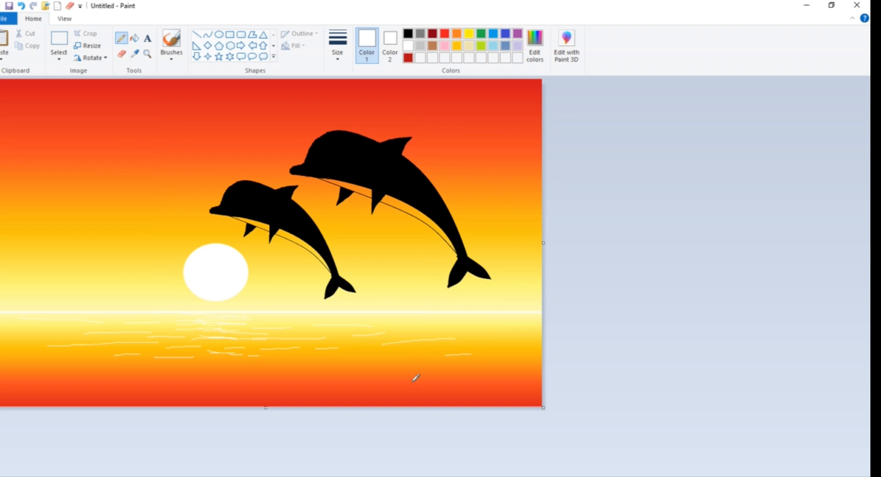
# Sketch two clusters of short white splash marks on the water below the dolphins' tails, the right one as a rough broken ring
pyautogui.moveTo(388, 353)
pyautogui.mouseDown()
pyautogui.moveTo(378, 368)
pyautogui.moveTo(385, 372)
pyautogui.moveTo(414, 362)
pyautogui.moveTo(363, 364)
pyautogui.mouseUp()
pyautogui.click(404, 352)
pyautogui.moveTo(399, 381)
pyautogui.mouseDown()
pyautogui.moveTo(427, 370)
pyautogui.moveTo(423, 356)
pyautogui.moveTo(385, 353)
pyautogui.moveTo(419, 351)
pyautogui.mouseUp()
pyautogui.moveTo(402, 372); pyautogui.dragTo(422, 373)
pyautogui.moveTo(475, 359)
pyautogui.mouseDown()
pyautogui.moveTo(508, 370)
pyautogui.moveTo(475, 386)
pyautogui.moveTo(503, 389)
pyautogui.mouseUp()
pyautogui.click(488, 380)
pyautogui.moveTo(485, 353); pyautogui.dragTo(495, 353)
pyautogui.moveTo(477, 369)
pyautogui.mouseDown()
pyautogui.moveTo(503, 373)
pyautogui.moveTo(489, 385)
pyautogui.moveTo(457, 373)
pyautogui.mouseUp()
pyautogui.moveTo(507, 363); pyautogui.dragTo(513, 381)
# Scatter more short white ripple lines across the orange-red foreground water and one near the canvas's right edge below the horizon
pyautogui.moveTo(429, 391); pyautogui.dragTo(315, 386)
pyautogui.moveTo(294, 384); pyautogui.dragTo(187, 388)
pyautogui.moveTo(249, 377); pyautogui.dragTo(104, 379)
pyautogui.moveTo(333, 365); pyautogui.dragTo(305, 366)
pyautogui.moveTo(44, 369); pyautogui.dragTo(16, 369)
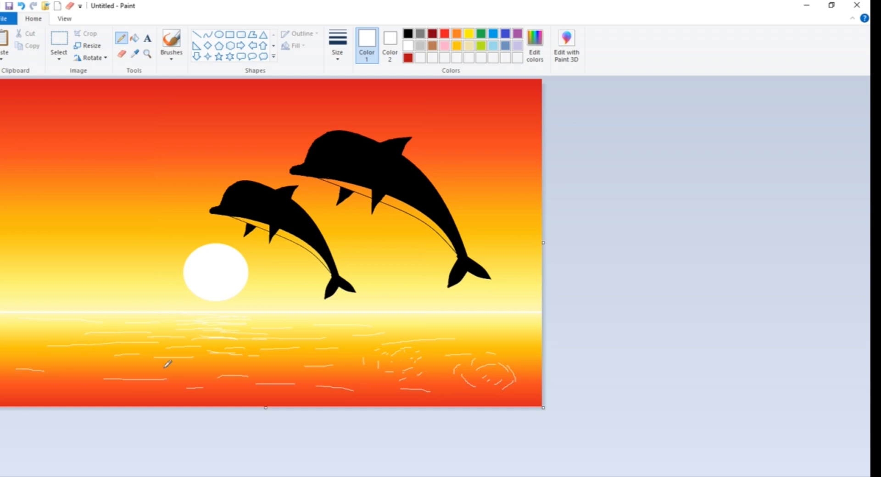
pyautogui.moveTo(518, 333); pyautogui.dragTo(470, 335)
pyautogui.moveTo(48, 390); pyautogui.dragTo(84, 389)
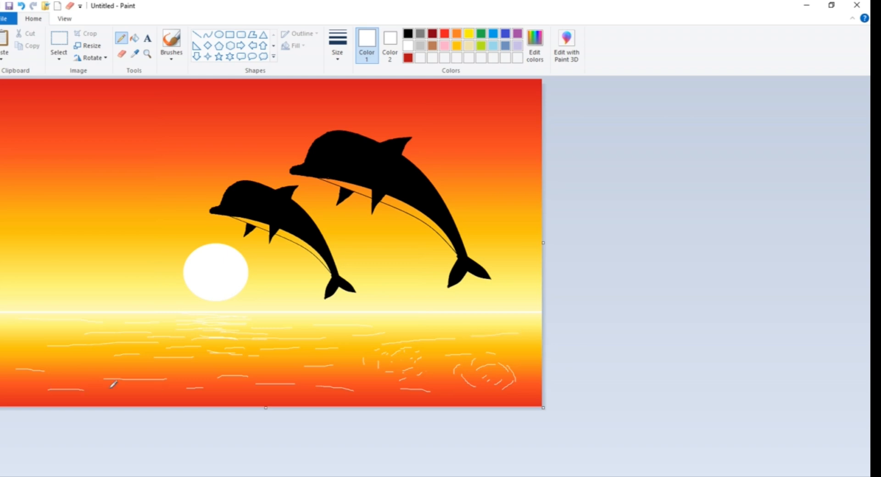
# Scribble a thin black strip of land along the horizon at the canvas's right edge with the Pencil
pyautogui.click(408, 34)
pyautogui.moveTo(539, 308)
pyautogui.mouseDown()
pyautogui.moveTo(433, 312)
pyautogui.moveTo(557, 304)
pyautogui.mouseUp()
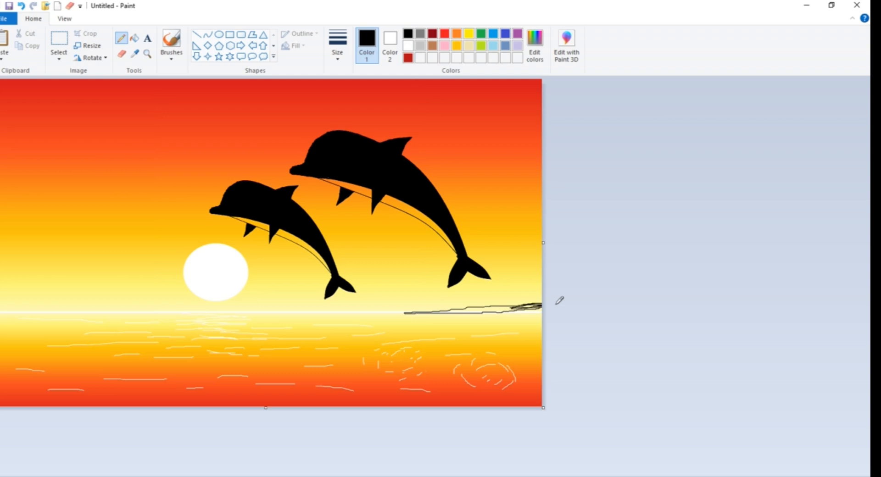
pyautogui.moveTo(556, 303)
pyautogui.mouseDown()
pyautogui.moveTo(405, 310)
pyautogui.moveTo(526, 304)
pyautogui.moveTo(504, 303)
pyautogui.mouseUp()
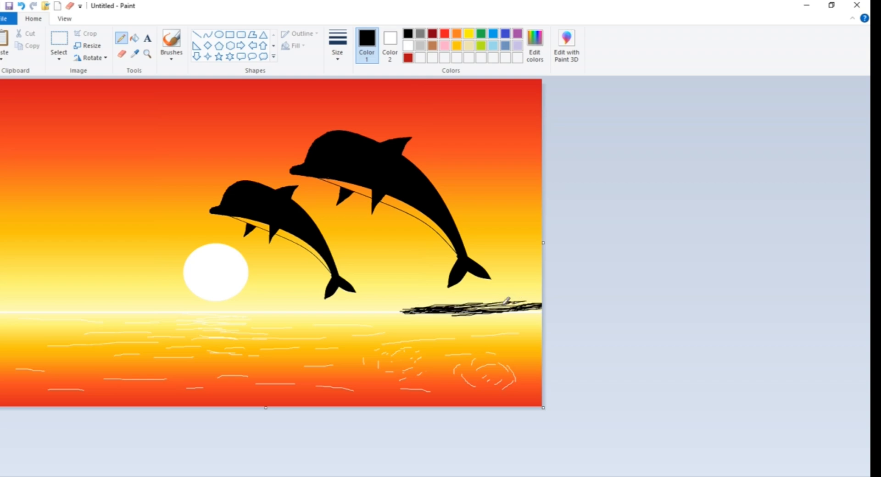
# Build the right-hand land strip up into a taller, denser black hill tapering to a point toward the sun with more Pencil scribbles
pyautogui.click(64, 19)
pyautogui.click(5, 42)
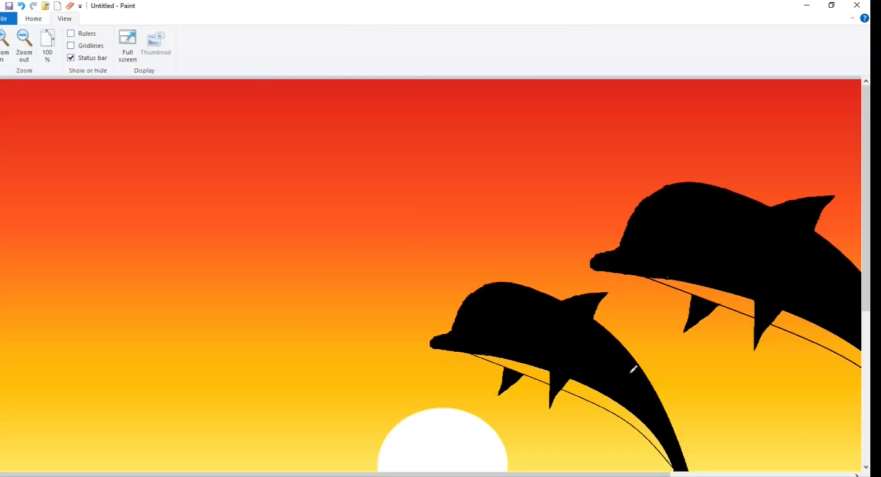
pyautogui.scroll(-5, 633, 370)
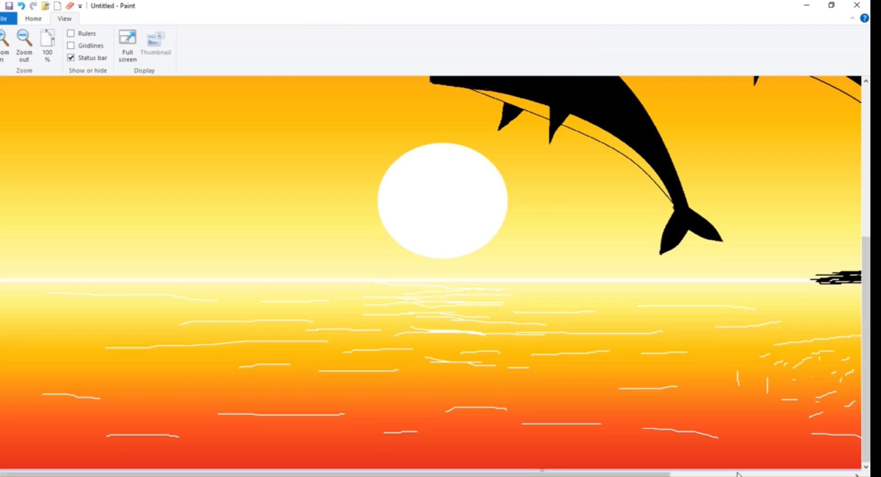
pyautogui.hscroll(4, 730, 254)
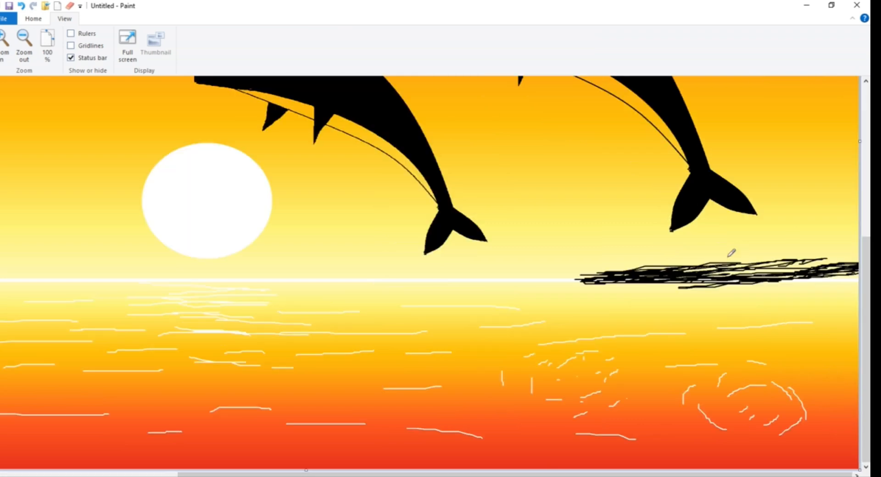
pyautogui.moveTo(699, 263)
pyautogui.mouseDown()
pyautogui.moveTo(561, 276)
pyautogui.moveTo(597, 275)
pyautogui.mouseUp()
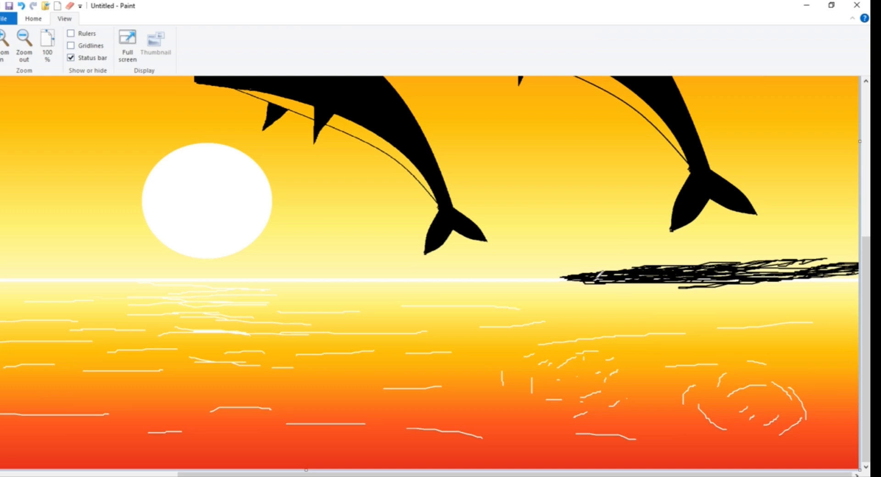
pyautogui.moveTo(598, 274); pyautogui.dragTo(646, 261)
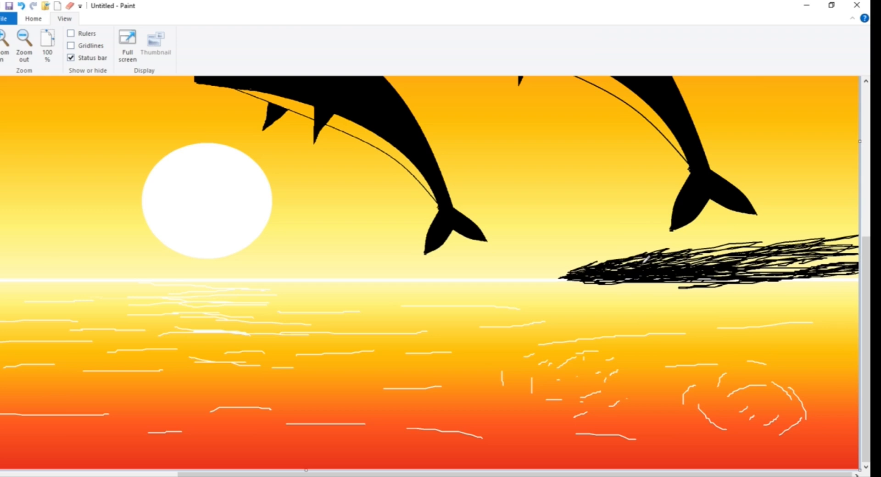
pyautogui.moveTo(645, 259); pyautogui.dragTo(724, 252)
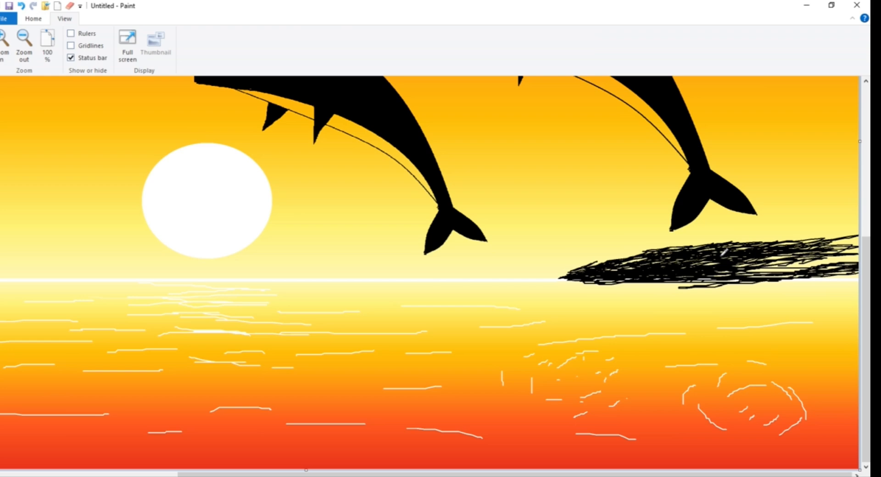
pyautogui.moveTo(724, 252); pyautogui.dragTo(605, 257)
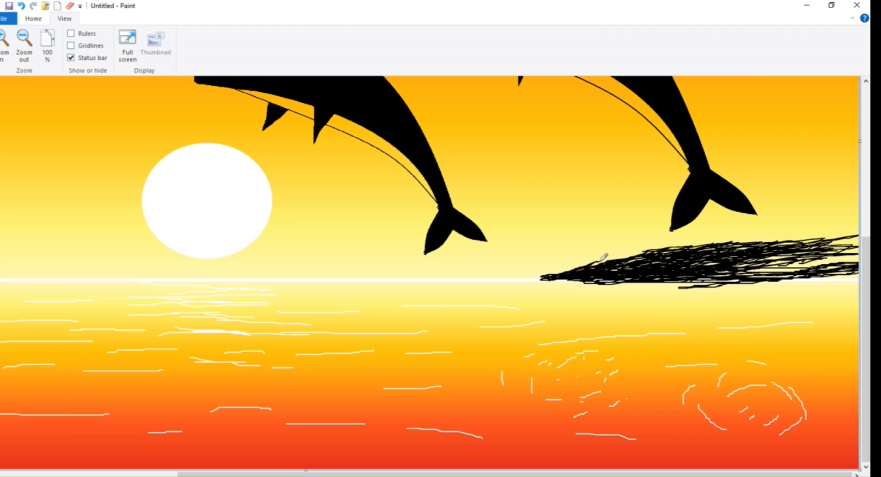
pyautogui.moveTo(600, 261); pyautogui.dragTo(621, 252)
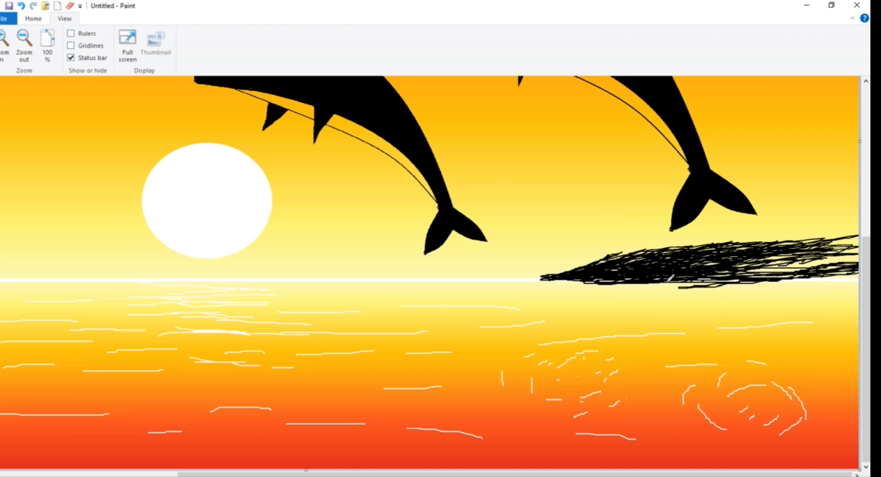
pyautogui.moveTo(660, 281)
pyautogui.mouseDown()
pyautogui.moveTo(690, 287)
pyautogui.moveTo(639, 287)
pyautogui.moveTo(707, 282)
pyautogui.mouseUp()
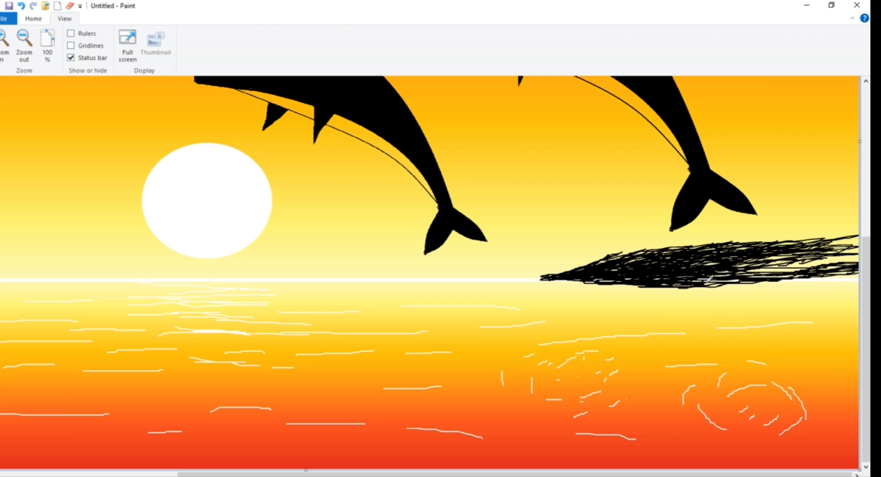
# Paint over the scribbled right-hand hill with a thick black brush to close its gaps and smooth its outline
pyautogui.click(33, 19)
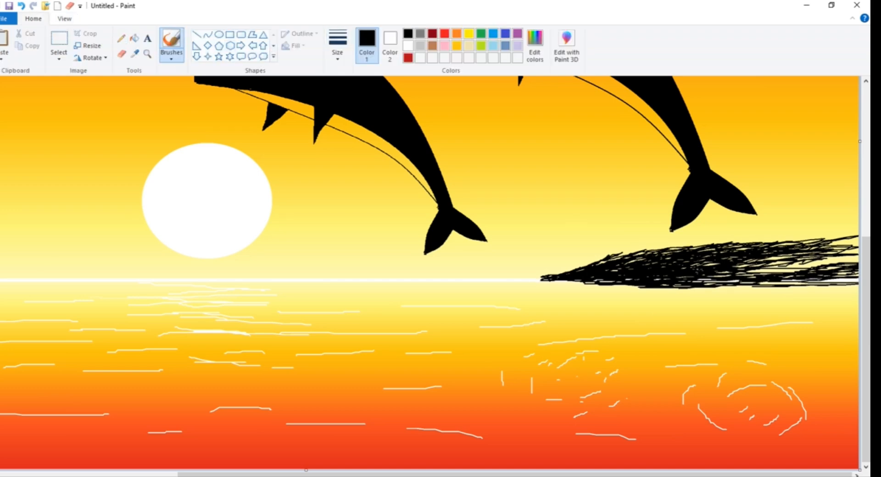
pyautogui.moveTo(773, 265)
pyautogui.mouseDown()
pyautogui.moveTo(845, 251)
pyautogui.moveTo(796, 243)
pyautogui.moveTo(677, 257)
pyautogui.mouseUp()
pyautogui.moveTo(738, 256)
pyautogui.mouseDown()
pyautogui.moveTo(852, 263)
pyautogui.moveTo(812, 279)
pyautogui.moveTo(679, 283)
pyautogui.moveTo(709, 271)
pyautogui.moveTo(720, 249)
pyautogui.moveTo(612, 256)
pyautogui.moveTo(543, 278)
pyautogui.moveTo(596, 276)
pyautogui.mouseUp()
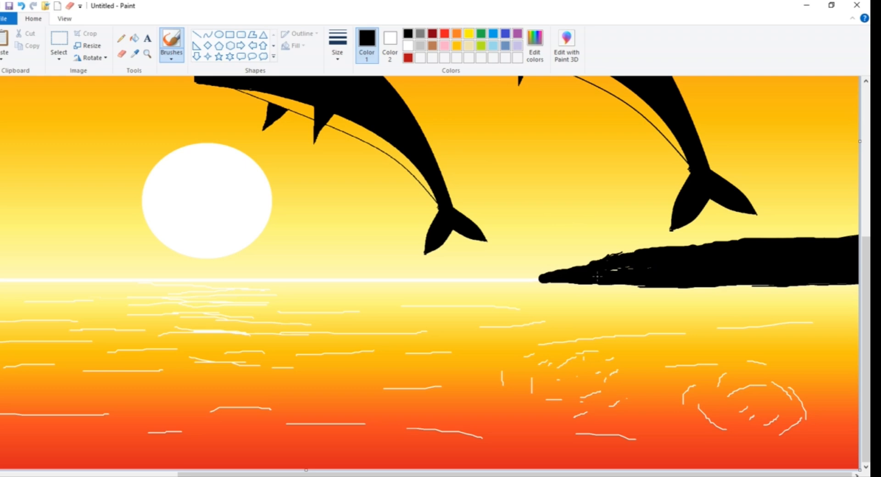
pyautogui.moveTo(633, 254)
pyautogui.mouseDown()
pyautogui.moveTo(581, 270)
pyautogui.moveTo(681, 246)
pyautogui.moveTo(767, 243)
pyautogui.mouseUp()
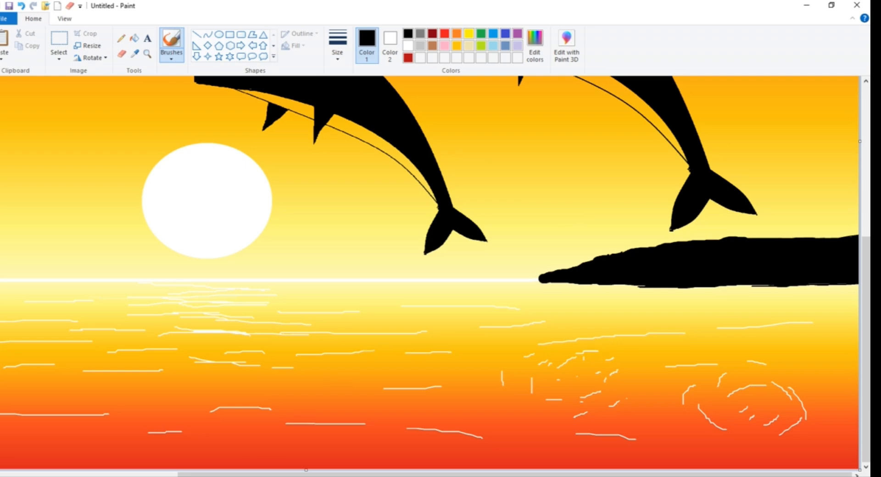
# Paint a solid black landmass on the horizon at the canvas's left edge, tapering toward the sun, undoing the stray inner strokes
pyautogui.click(119, 474)
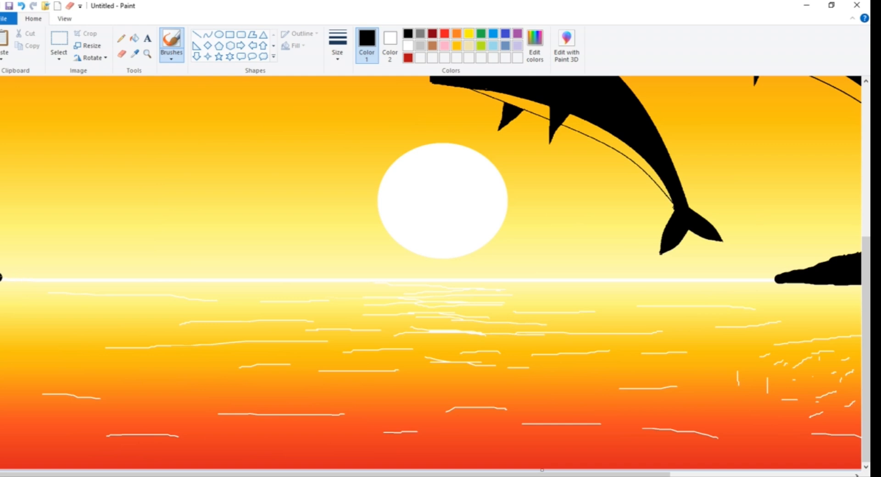
pyautogui.moveTo(1, 255); pyautogui.dragTo(254, 275)
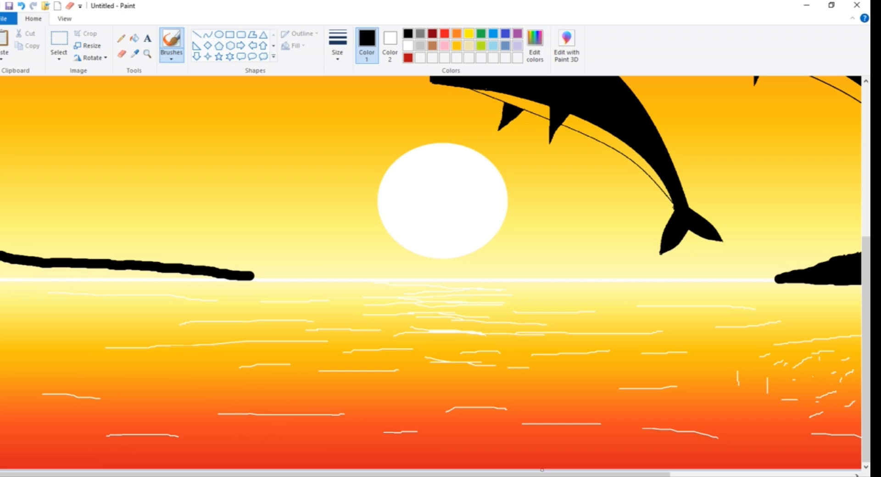
pyautogui.moveTo(1, 288)
pyautogui.mouseDown()
pyautogui.moveTo(245, 281)
pyautogui.moveTo(153, 275)
pyautogui.mouseUp()
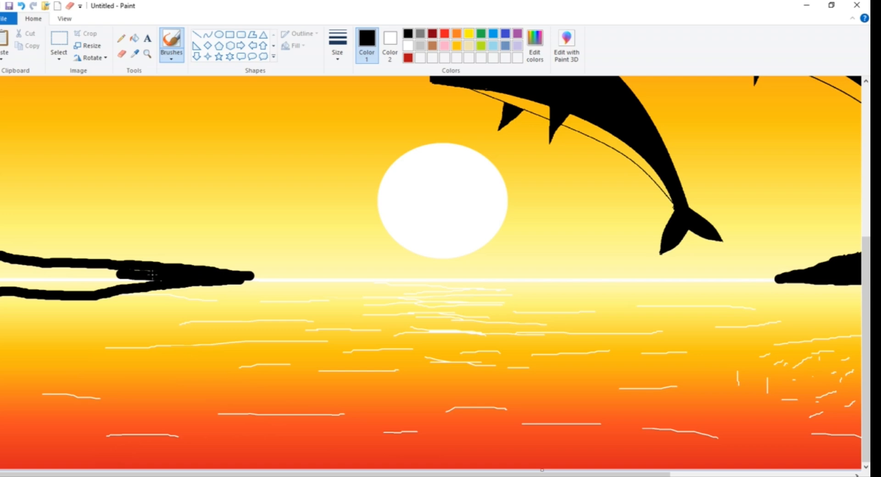
pyautogui.hotkey('ctrl', 'z')
pyautogui.hotkey('ctrl', 'z')
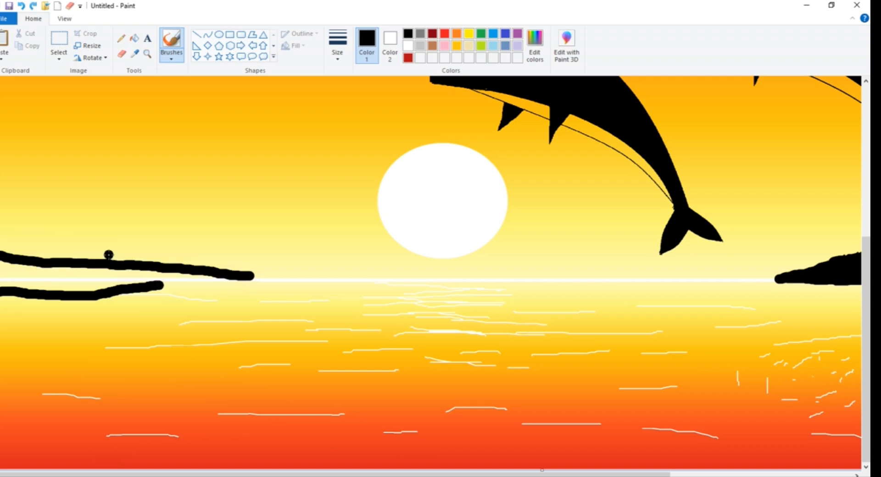
pyautogui.moveTo(205, 269); pyautogui.dragTo(76, 251)
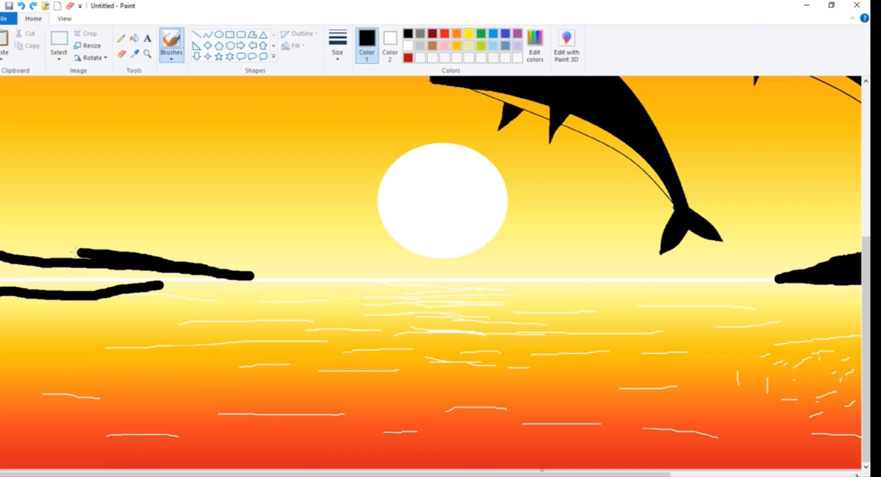
pyautogui.moveTo(75, 252); pyautogui.dragTo(38, 282)
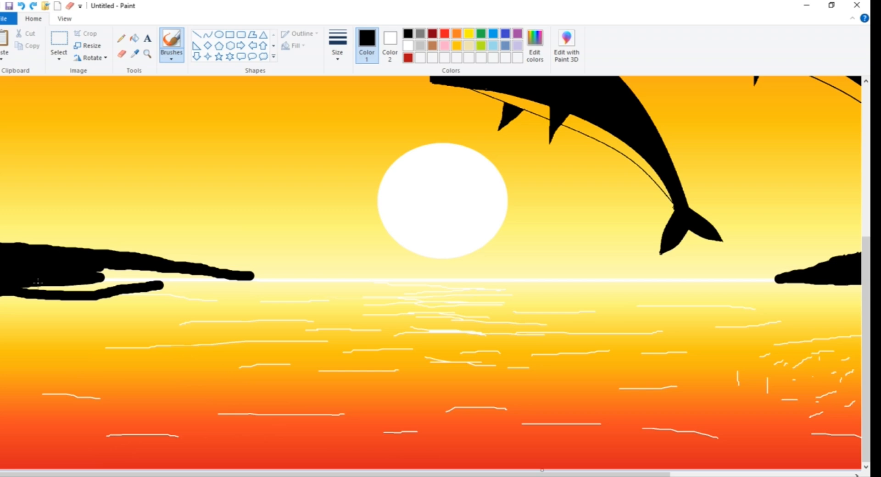
pyautogui.moveTo(38, 281); pyautogui.dragTo(95, 283)
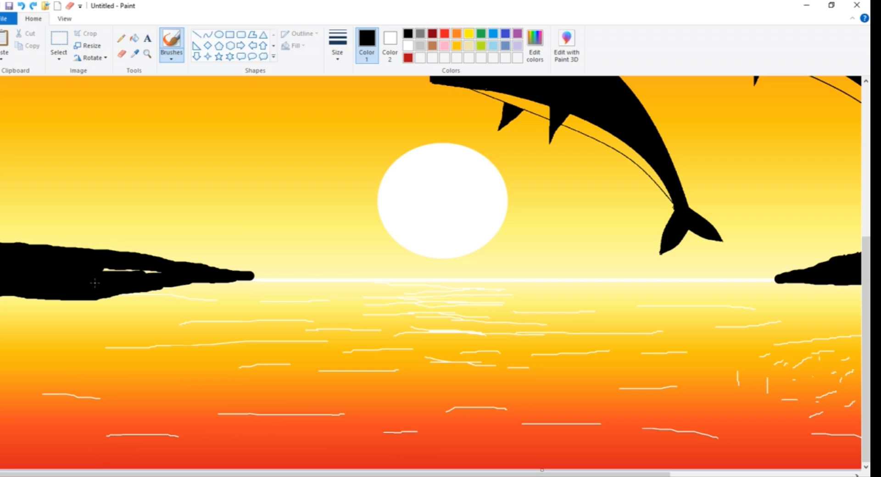
# Extend the left landmass's tip toward the sun and raise its hill at the canvas edge in black, undoing stray strokes
pyautogui.click(64, 19)
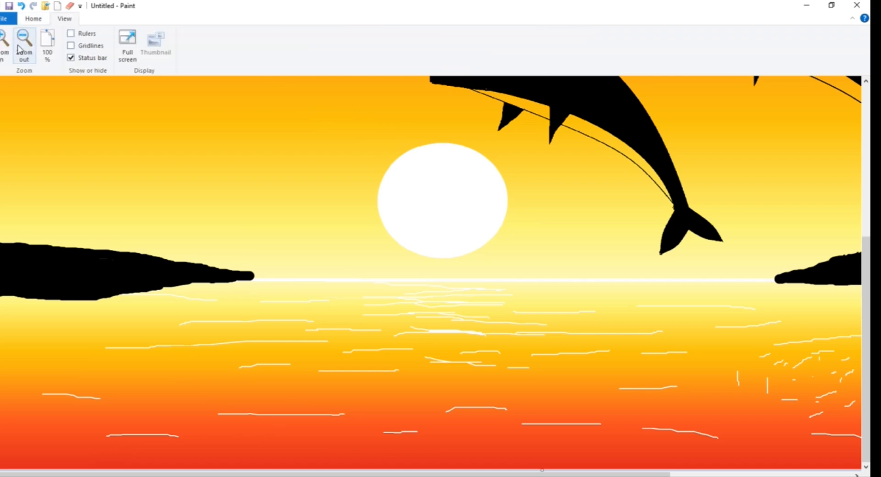
pyautogui.click(24, 50)
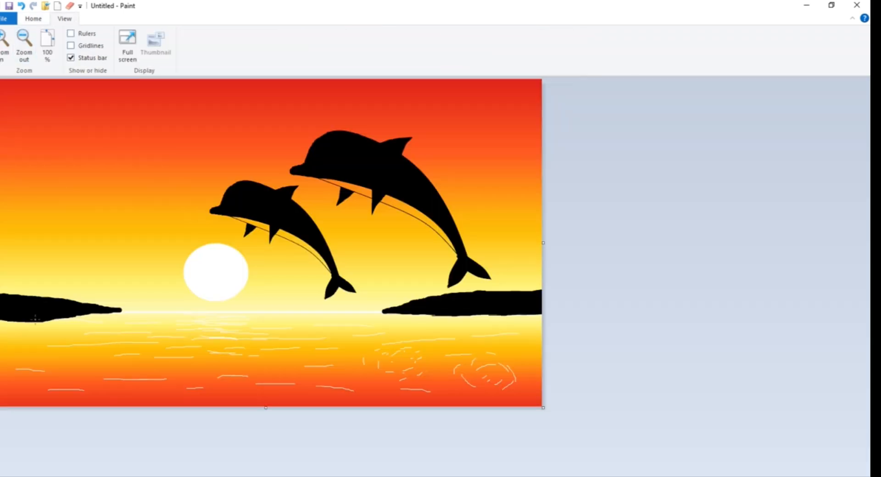
pyautogui.moveTo(94, 315)
pyautogui.mouseDown()
pyautogui.moveTo(129, 312)
pyautogui.moveTo(67, 313)
pyautogui.moveTo(114, 315)
pyautogui.mouseUp()
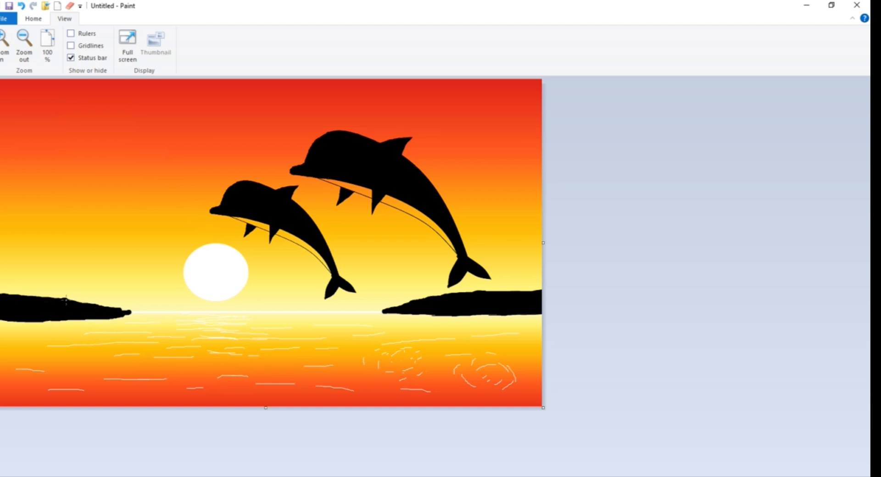
pyautogui.moveTo(83, 305); pyautogui.dragTo(127, 306)
pyautogui.hotkey('ctrl', 'z')
pyautogui.moveTo(113, 306)
pyautogui.mouseDown()
pyautogui.moveTo(29, 295)
pyautogui.moveTo(45, 297)
pyautogui.moveTo(4, 278)
pyautogui.mouseUp()
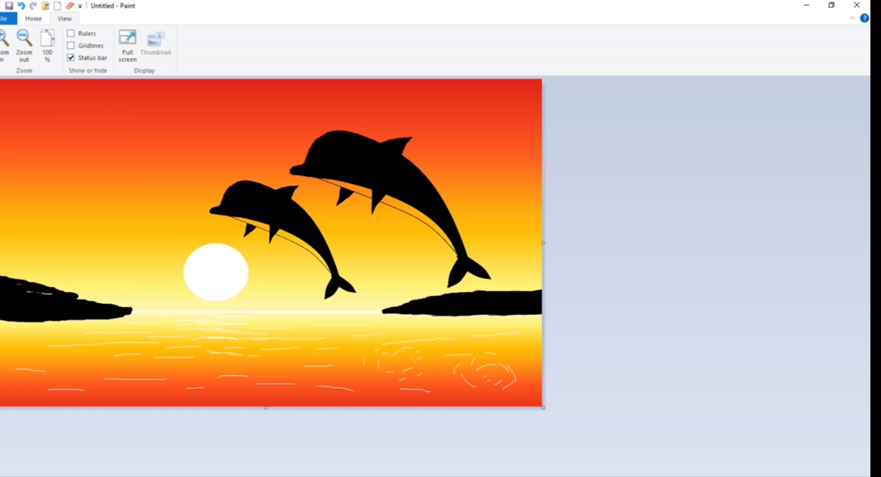
pyautogui.hotkey('ctrl', 'z')
pyautogui.click(33, 299)
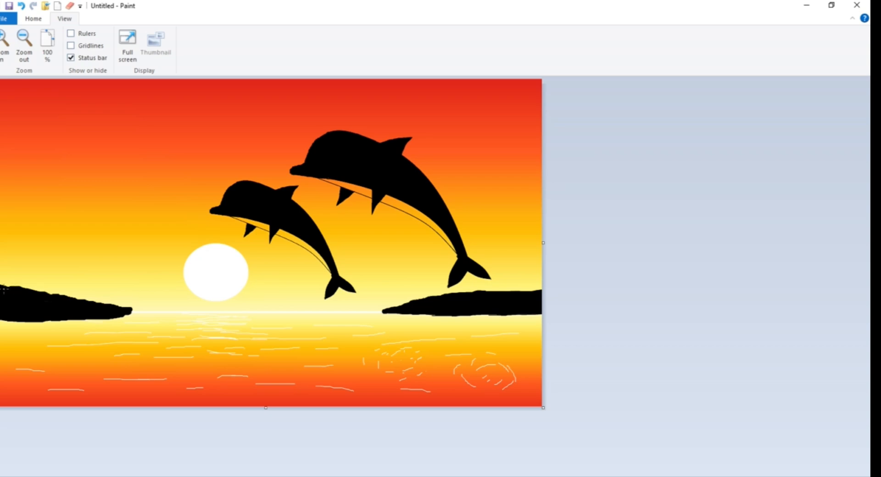
# Fill the front part of the small dolphin's belly with white, from the chin to just behind the rear flipper
pyautogui.click(40, 20)
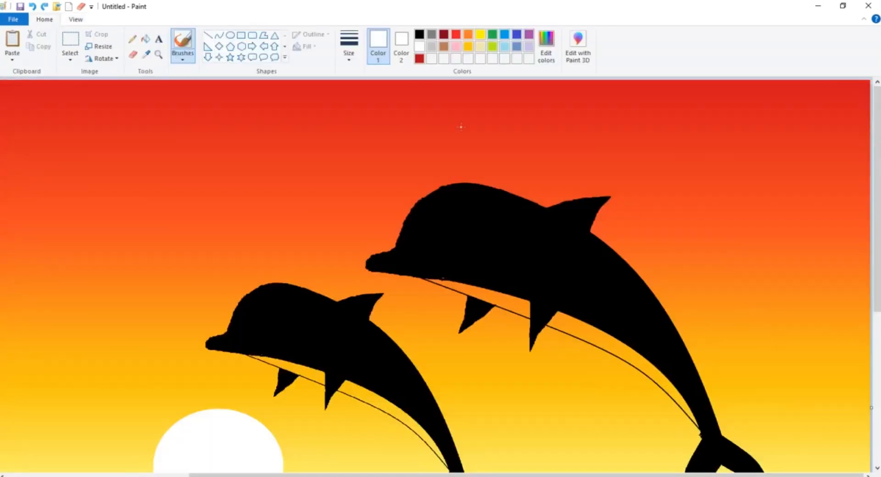
pyautogui.click(145, 39)
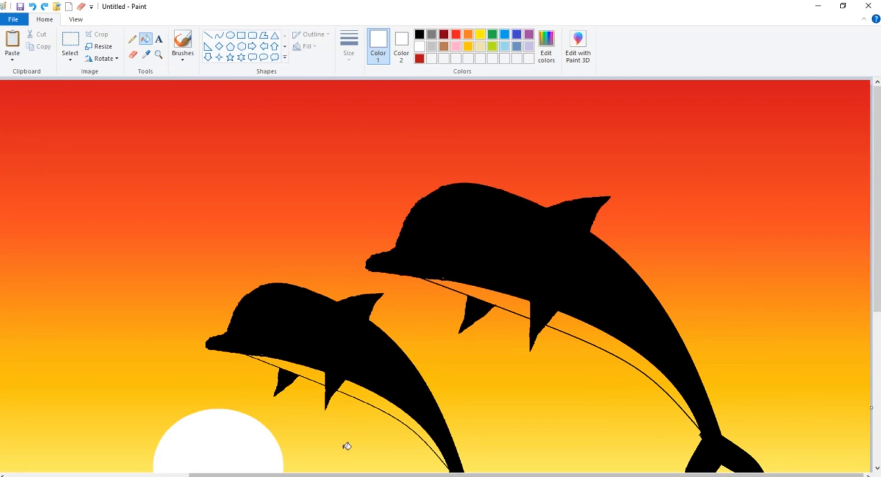
pyautogui.click(266, 356)
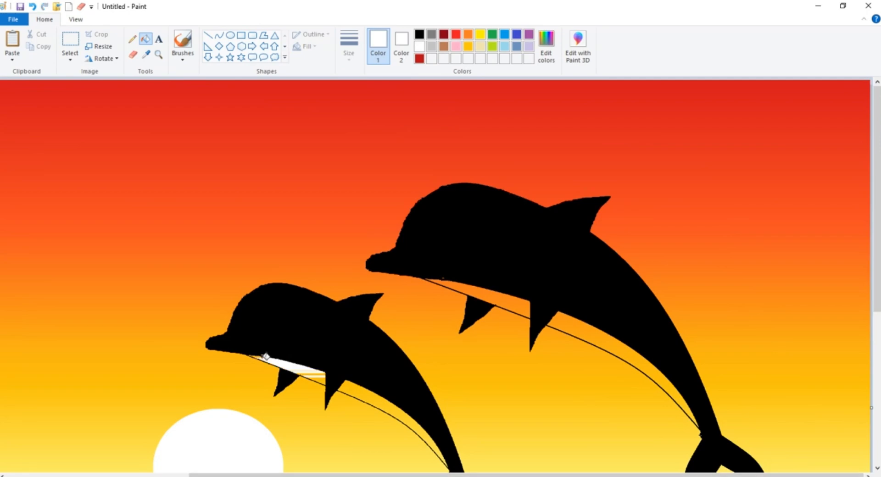
pyautogui.click(325, 380)
pyautogui.click(360, 397)
pyautogui.click(357, 393)
pyautogui.click(354, 387)
pyautogui.click(354, 386)
pyautogui.click(354, 387)
pyautogui.click(370, 398)
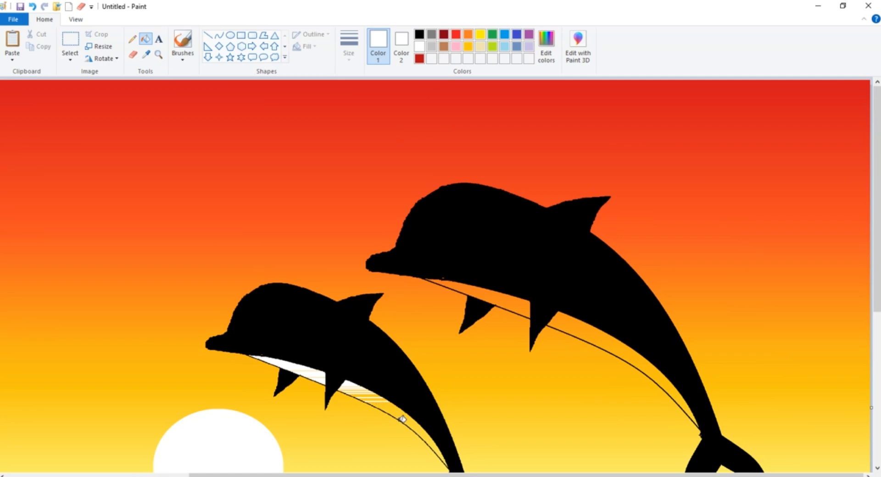
# Continue the white bucket fill along the rear of the small dolphin's belly toward its tail
pyautogui.scroll(-5, 413, 403)
pyautogui.scroll(2, 399, 397)
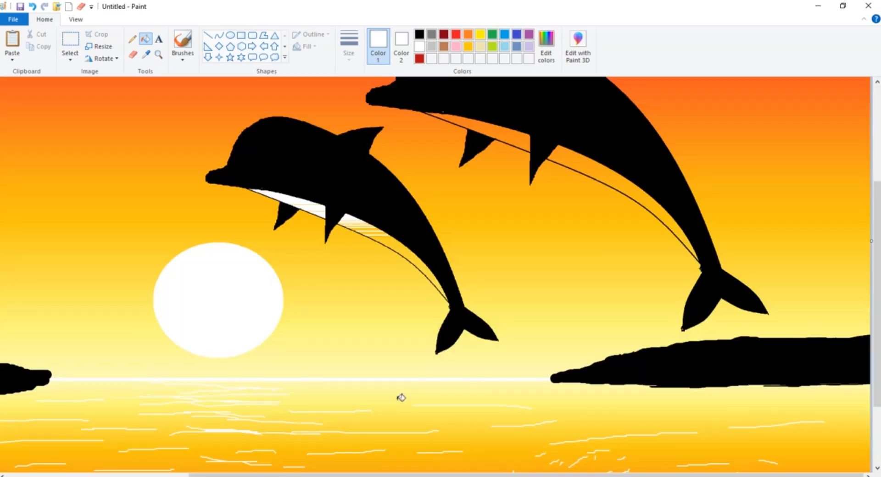
pyautogui.click(386, 235)
pyautogui.click(381, 236)
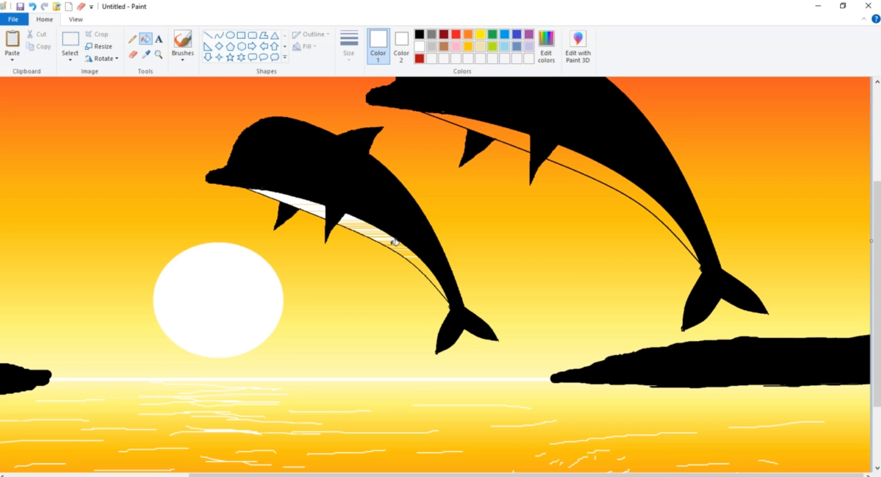
pyautogui.click(394, 242)
pyautogui.click(362, 222)
pyautogui.click(359, 224)
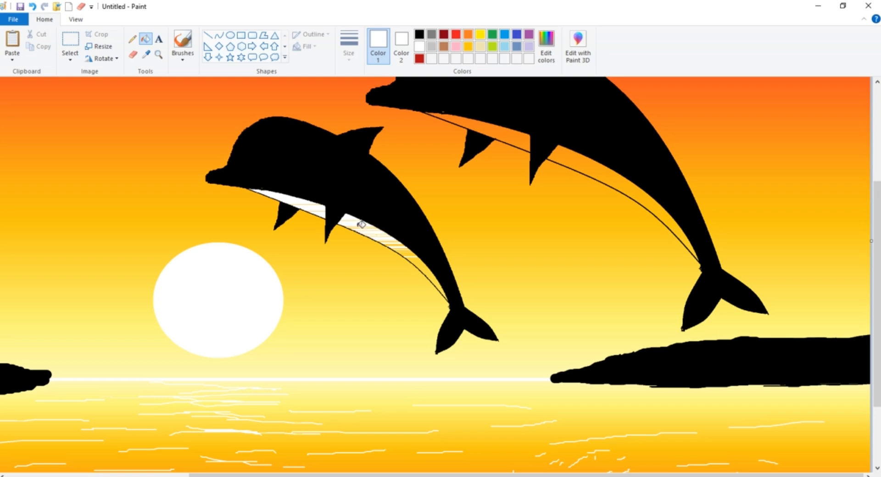
pyautogui.click(411, 253)
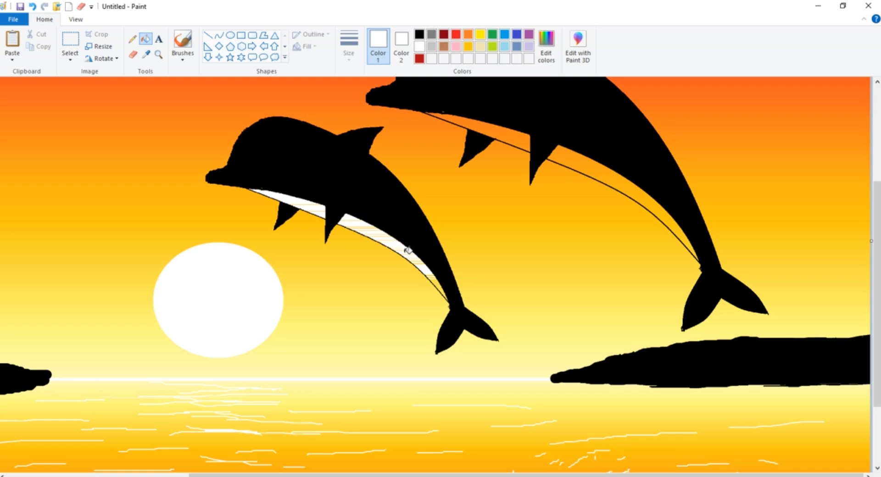
# Fill the leftover orange stripes between and behind the small dolphin's flippers with white
pyautogui.click(72, 18)
pyautogui.click(12, 42)
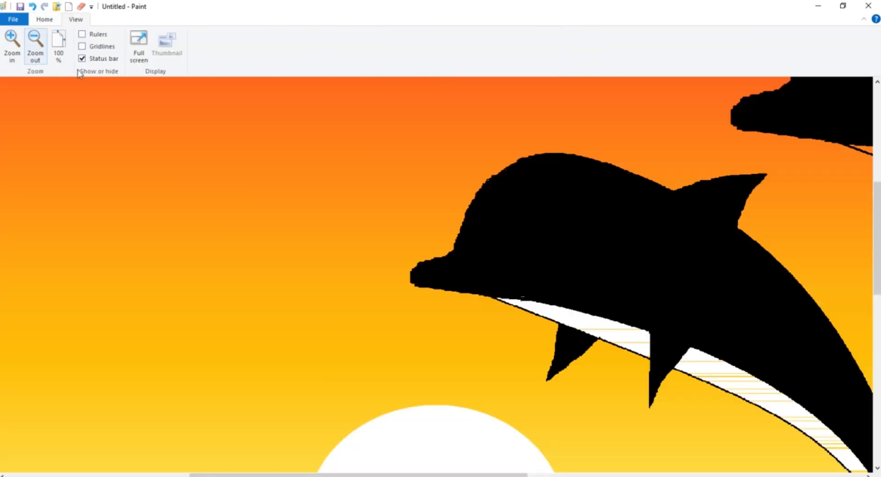
pyautogui.click(622, 329)
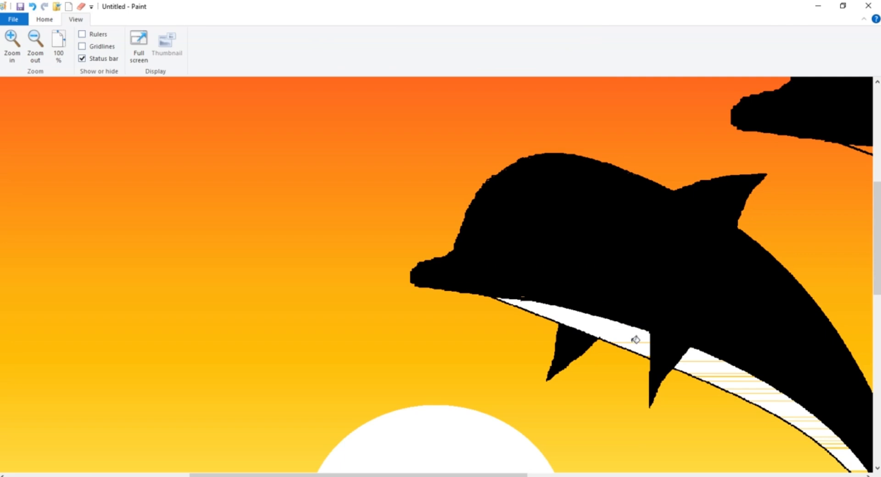
pyautogui.click(853, 475)
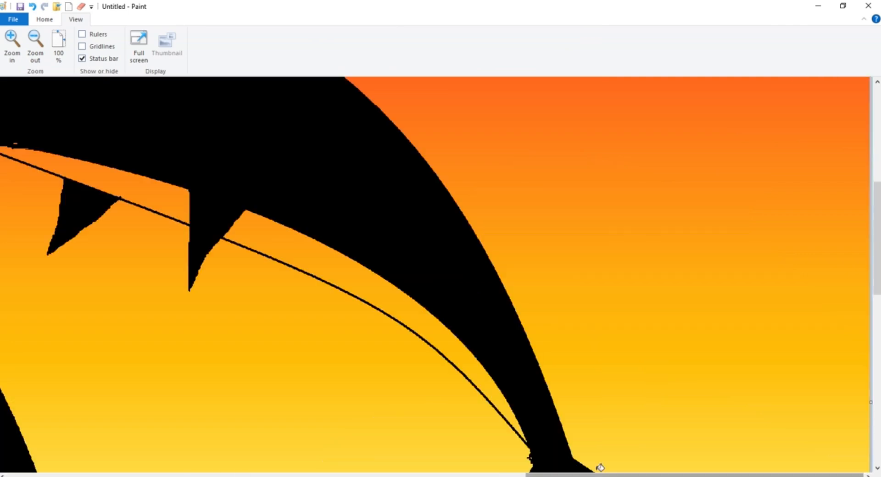
pyautogui.click(495, 475)
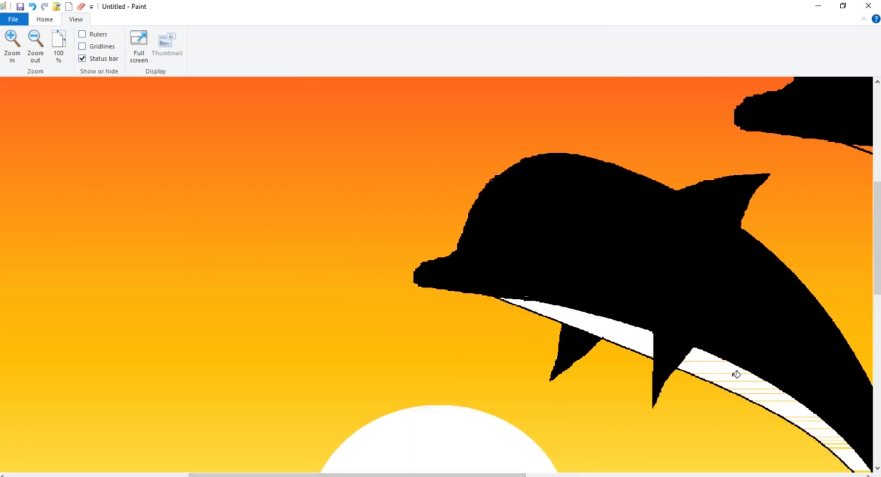
pyautogui.scroll(-2, 735, 374)
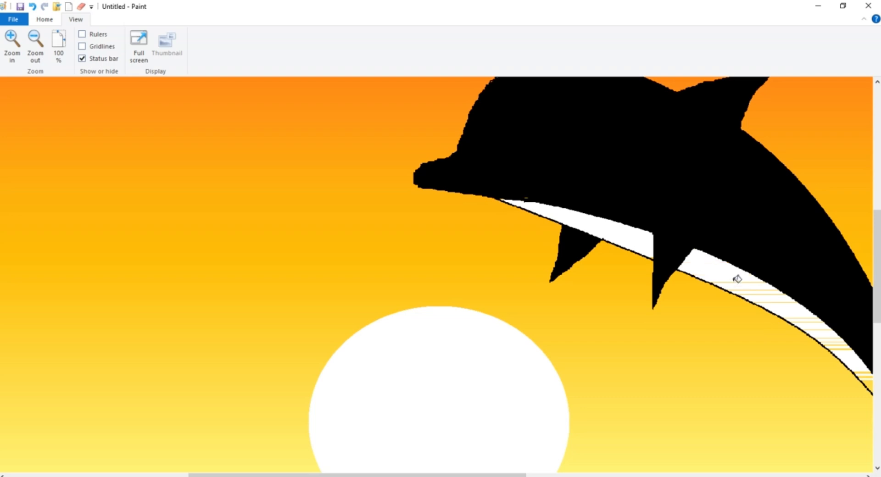
pyautogui.click(767, 289)
pyautogui.click(770, 295)
pyautogui.click(778, 303)
pyautogui.click(807, 318)
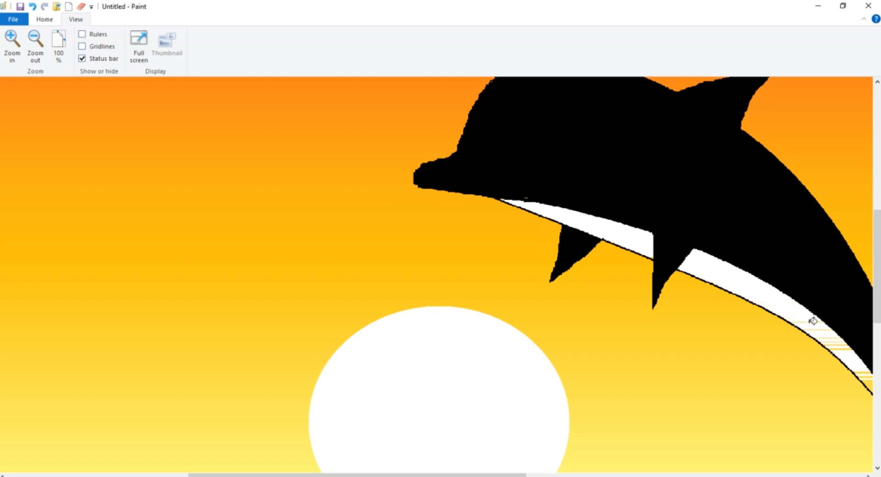
# Fill the remaining yellow stripes at the tail end of the small dolphin's belly with white
pyautogui.scroll(-2, 814, 319)
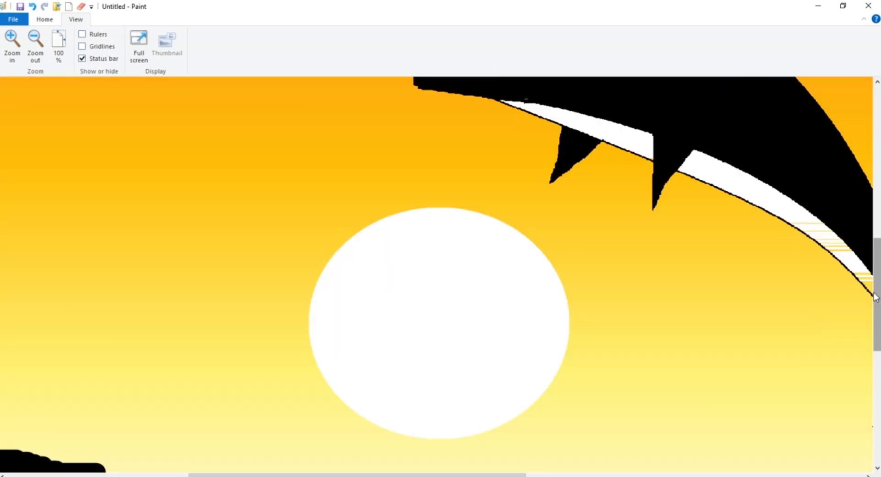
pyautogui.click(866, 274)
pyautogui.click(870, 283)
pyautogui.click(868, 278)
pyautogui.click(839, 248)
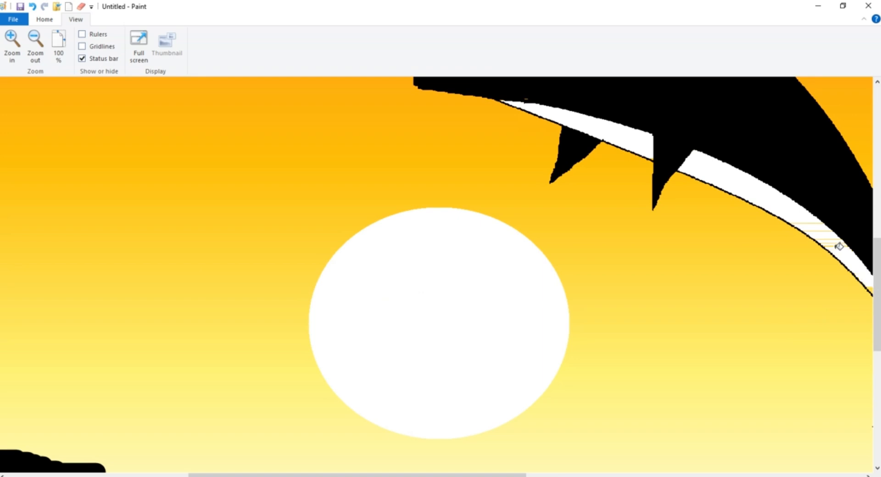
pyautogui.click(829, 243)
pyautogui.click(827, 236)
pyautogui.click(818, 225)
pyautogui.click(611, 475)
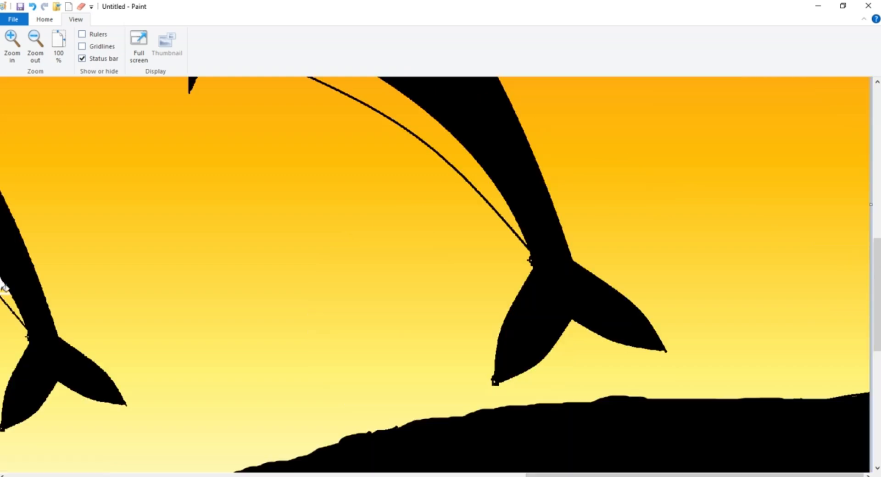
pyautogui.click(6, 290)
pyautogui.moveTo(14, 298)
pyautogui.mouseDown()
pyautogui.moveTo(7, 294)
pyautogui.moveTo(17, 304)
pyautogui.mouseUp()
pyautogui.click(16, 309)
# Fill the first bands of the large dolphin's belly with white, from near the tail to mid-belly
pyautogui.moveTo(501, 202)
pyautogui.mouseDown()
pyautogui.moveTo(483, 170)
pyautogui.moveTo(431, 129)
pyautogui.mouseUp()
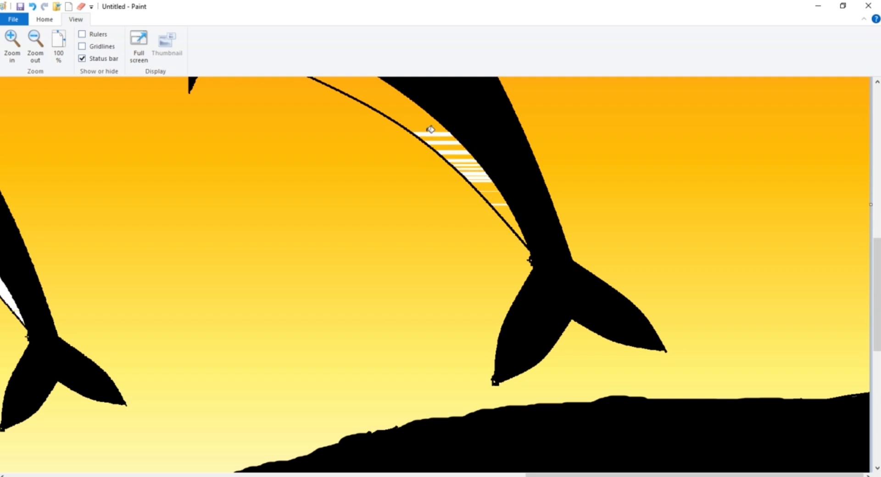
pyautogui.click(405, 115)
pyautogui.scroll(2, 406, 116)
pyautogui.click(373, 192)
pyautogui.click(383, 201)
pyautogui.click(389, 202)
pyautogui.click(381, 194)
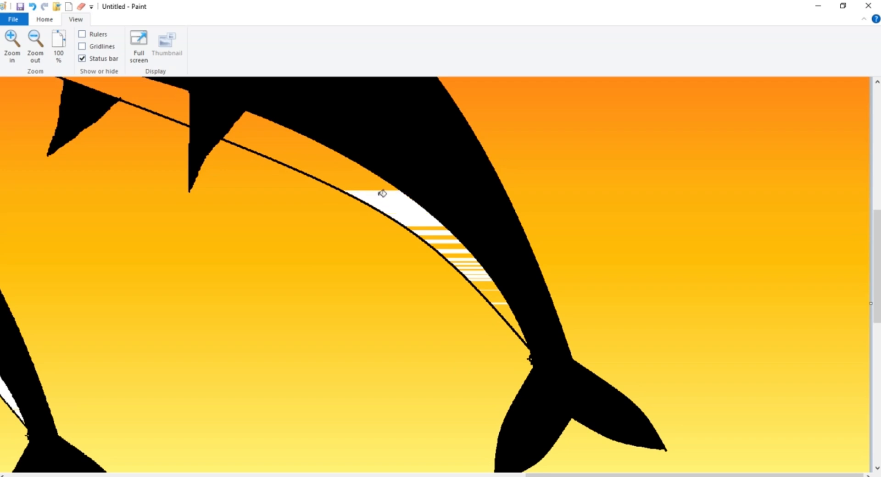
# Extend the large dolphin's white belly fill band by band from mid-belly forward to the rear flipper
pyautogui.click(371, 187)
pyautogui.click(370, 185)
pyautogui.click(370, 188)
pyautogui.click(365, 183)
pyautogui.click(364, 180)
pyautogui.click(363, 178)
pyautogui.click(359, 175)
pyautogui.click(342, 173)
pyautogui.click(334, 172)
pyautogui.click(316, 167)
pyautogui.click(312, 165)
pyautogui.click(309, 163)
pyautogui.click(305, 163)
pyautogui.click(299, 159)
pyautogui.click(312, 156)
pyautogui.click(321, 159)
pyautogui.click(321, 161)
pyautogui.click(315, 159)
pyautogui.click(266, 144)
pyautogui.click(274, 150)
pyautogui.click(255, 132)
pyautogui.click(248, 125)
pyautogui.click(257, 120)
pyautogui.click(257, 117)
pyautogui.click(256, 119)
pyautogui.click(251, 112)
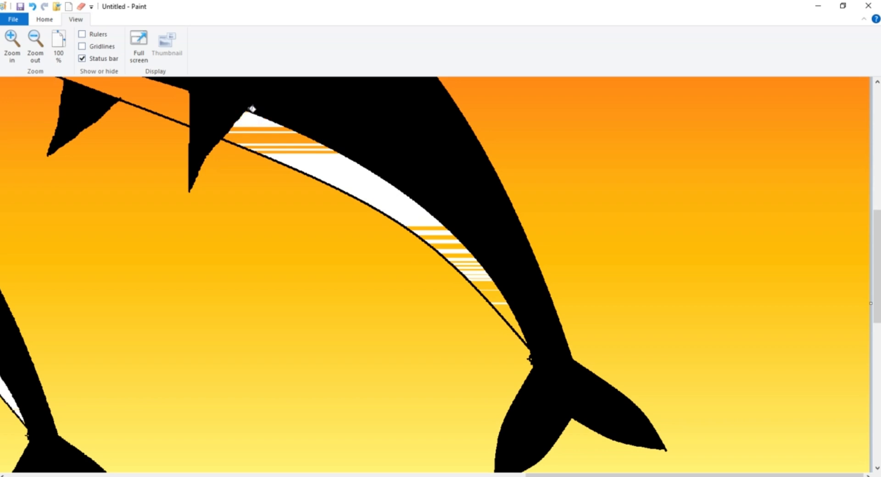
# Fill the orange stripes left just behind the large dolphin's rear flipper with white
pyautogui.click(266, 130)
pyautogui.click(279, 135)
pyautogui.click(291, 140)
pyautogui.click(298, 144)
pyautogui.click(307, 148)
pyautogui.click(300, 140)
pyautogui.click(294, 136)
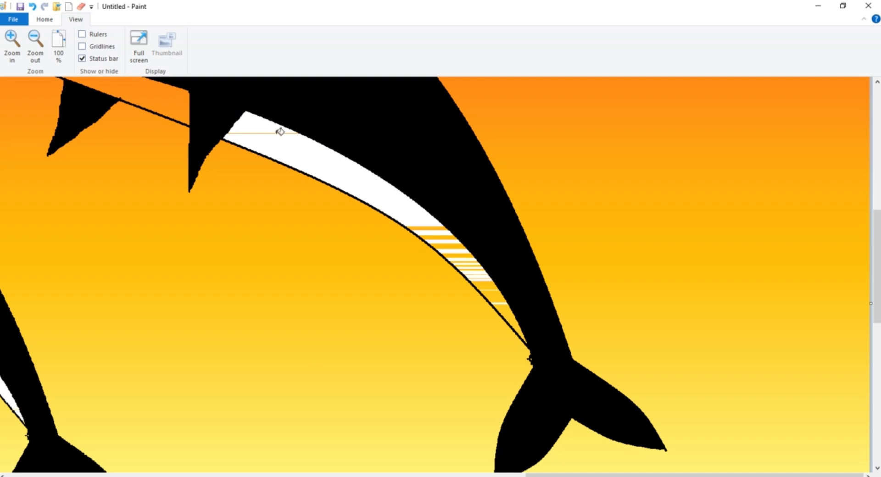
pyautogui.click(251, 133)
# Fill the orange stripes in the rear half of the large dolphin's belly with white, closing the mid-belly gaps
pyautogui.click(515, 315)
pyautogui.click(487, 280)
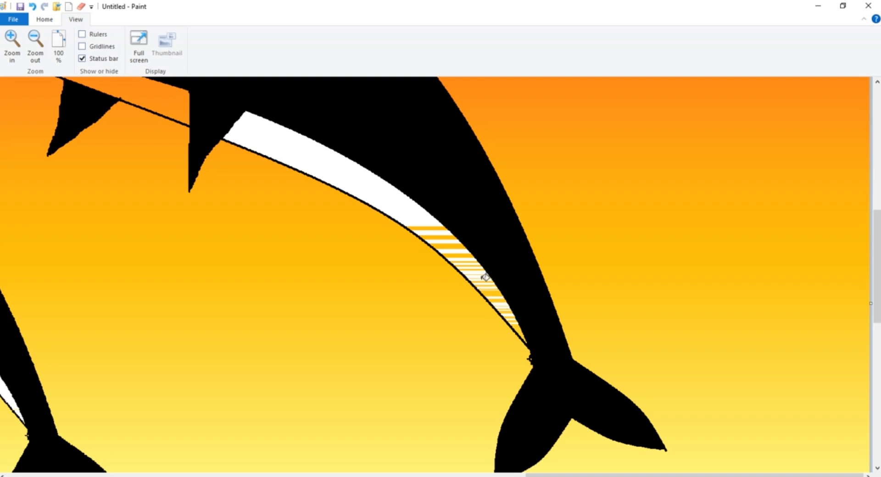
pyautogui.click(474, 266)
pyautogui.click(463, 254)
pyautogui.click(453, 245)
pyautogui.click(440, 238)
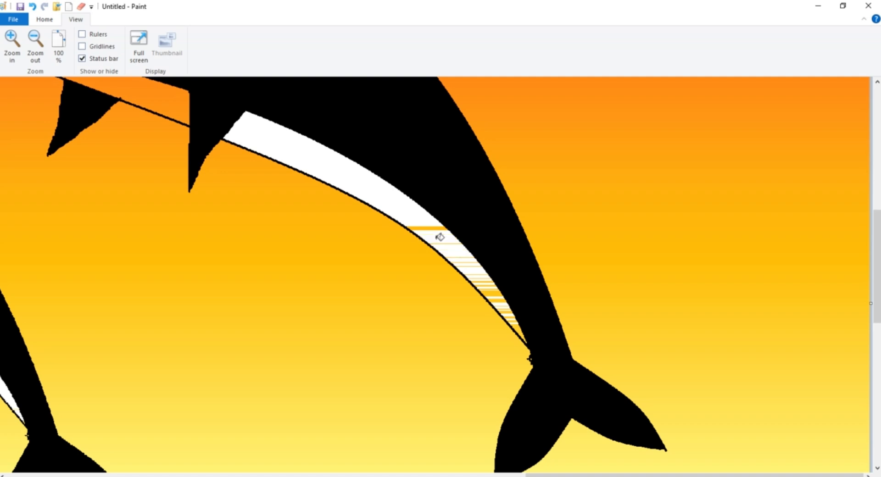
pyautogui.click(428, 227)
pyautogui.click(457, 243)
pyautogui.click(471, 266)
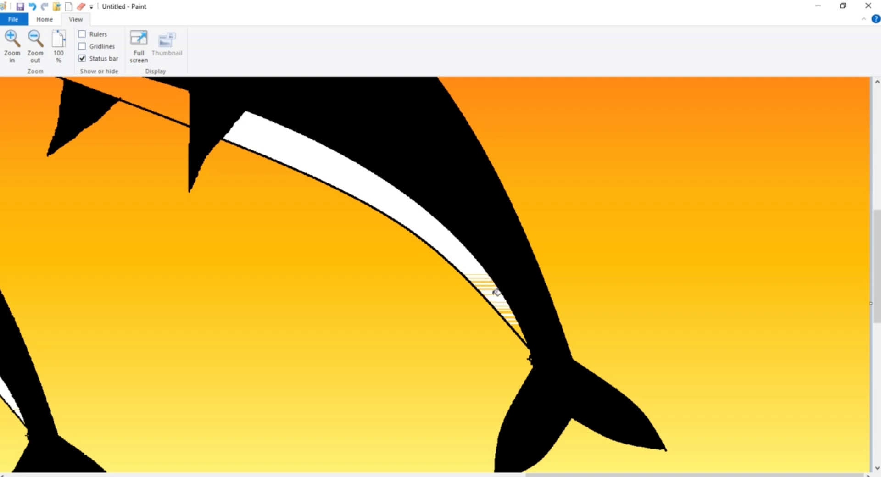
# Fill the last thin yellow stripes where the large dolphin's belly narrows into the tail with white
pyautogui.click(496, 294)
pyautogui.click(488, 281)
pyautogui.click(488, 281)
pyautogui.click(485, 275)
pyautogui.click(495, 294)
pyautogui.click(505, 303)
pyautogui.click(508, 313)
pyautogui.click(506, 311)
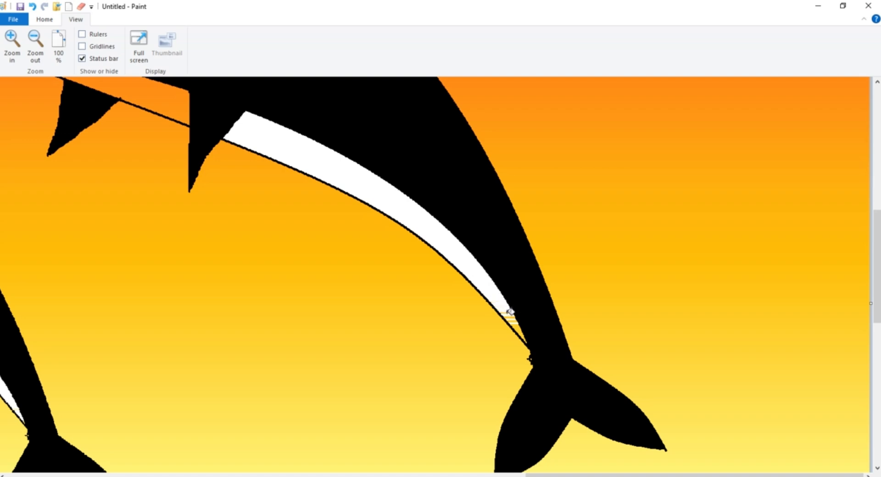
pyautogui.click(510, 315)
pyautogui.click(516, 327)
pyautogui.click(515, 325)
pyautogui.click(513, 321)
pyautogui.click(514, 318)
# Fill the large dolphin's belly between its chin and rear flipper with white
pyautogui.scroll(3, 468, 320)
pyautogui.click(130, 190)
pyautogui.click(108, 181)
pyautogui.click(56, 166)
pyautogui.click(37, 159)
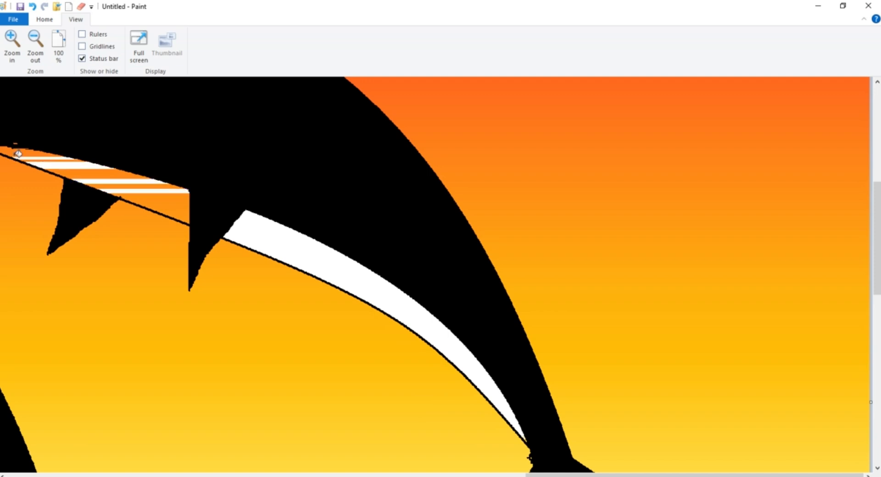
pyautogui.click(16, 152)
pyautogui.click(9, 146)
pyautogui.click(9, 145)
pyautogui.click(28, 154)
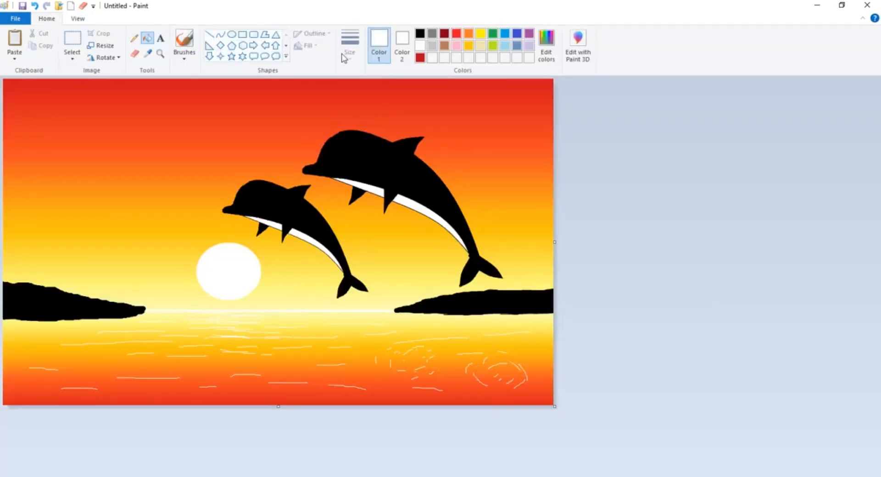
# Draw three small black birds in the sky between the left landmass and the sun with the Pencil, redoing the third
pyautogui.click(420, 34)
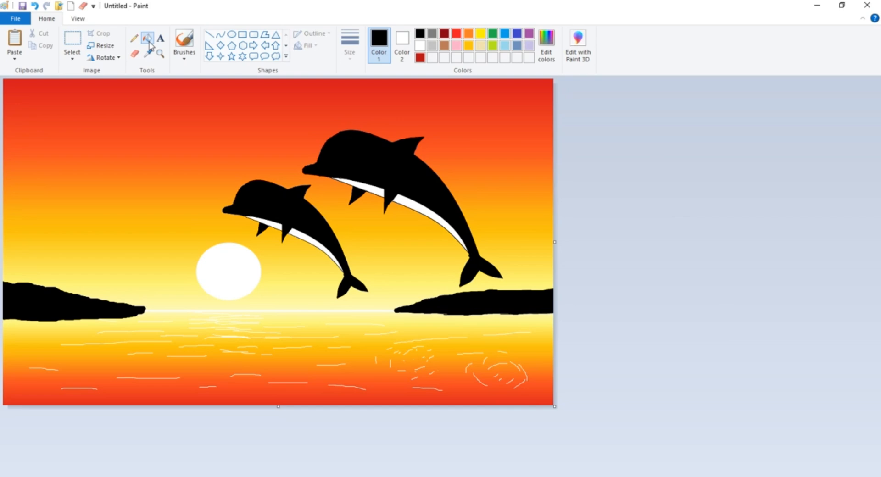
pyautogui.click(135, 38)
pyautogui.moveTo(117, 222); pyautogui.dragTo(135, 239)
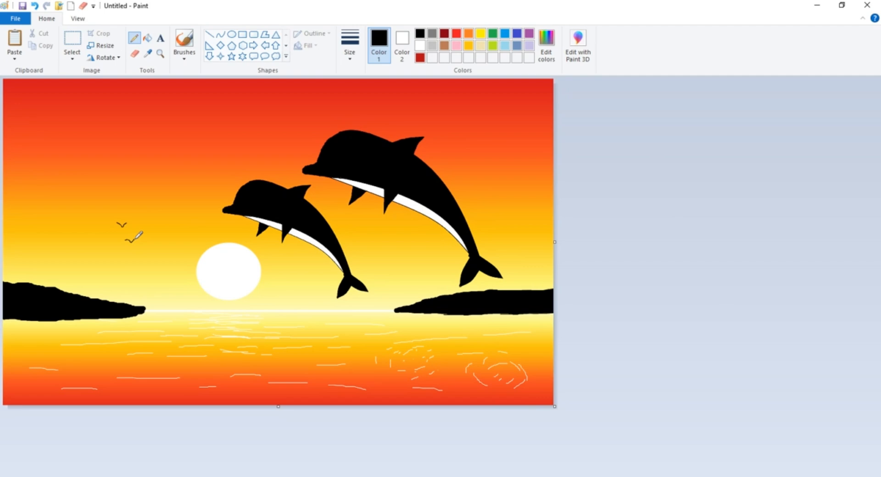
pyautogui.moveTo(149, 217); pyautogui.dragTo(155, 218)
pyautogui.hotkey('ctrl', 'z')
pyautogui.moveTo(148, 222); pyautogui.dragTo(136, 223)
# Create a shallow text box in the canvas's lower right corner with the font size set to 72
pyautogui.click(160, 38)
pyautogui.moveTo(448, 372); pyautogui.dragTo(529, 410)
pyautogui.moveTo(579, 428); pyautogui.dragTo(573, 426)
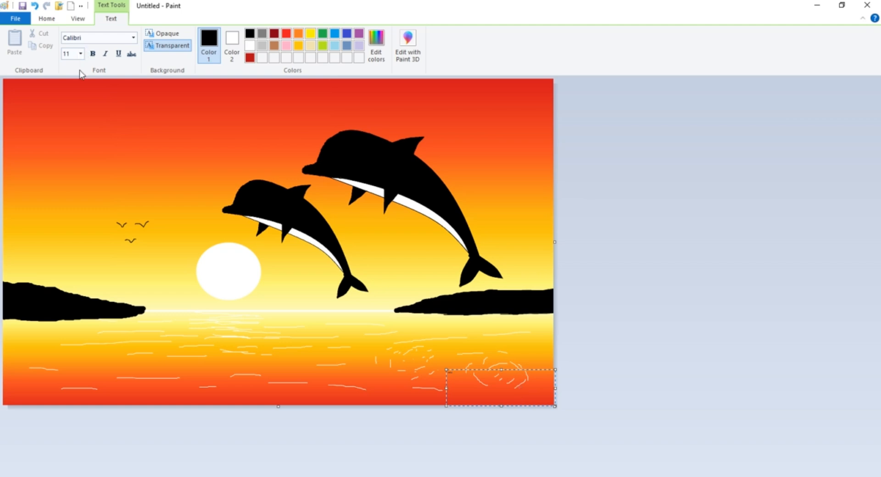
pyautogui.click(81, 53)
pyautogui.click(68, 206)
pyautogui.moveTo(501, 369); pyautogui.dragTo(503, 384)
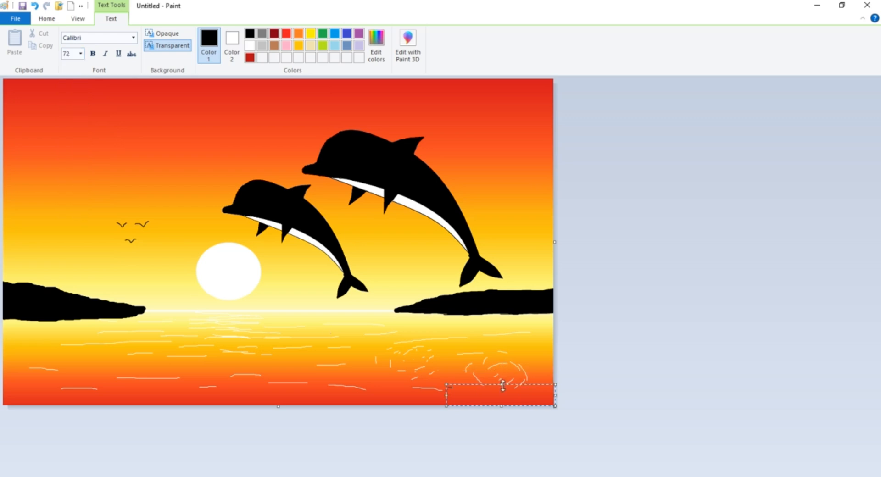
pyautogui.press('BackSpace')
pyautogui.click(80, 54)
pyautogui.click(67, 206)
# Enter the signature "ArtCoco" in the corner text box, recolour it pink and place it on the picture
pyautogui.write('ArtCoco')
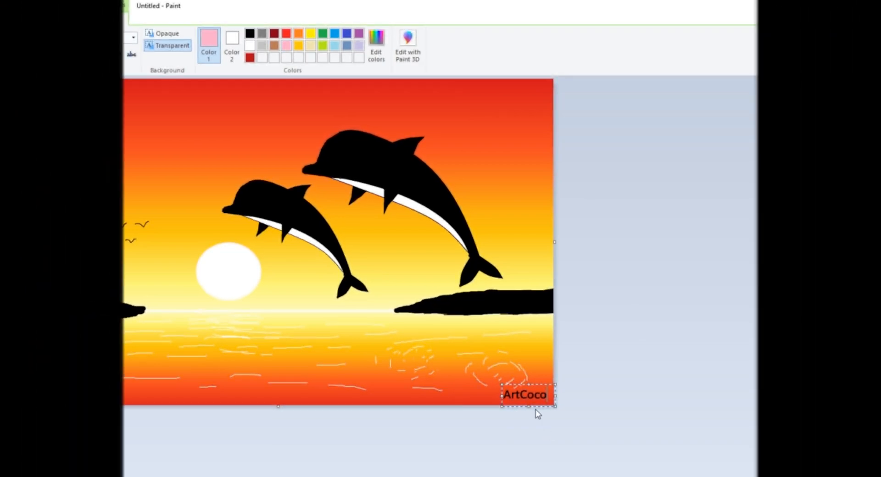
pyautogui.moveTo(548, 395); pyautogui.dragTo(503, 394)
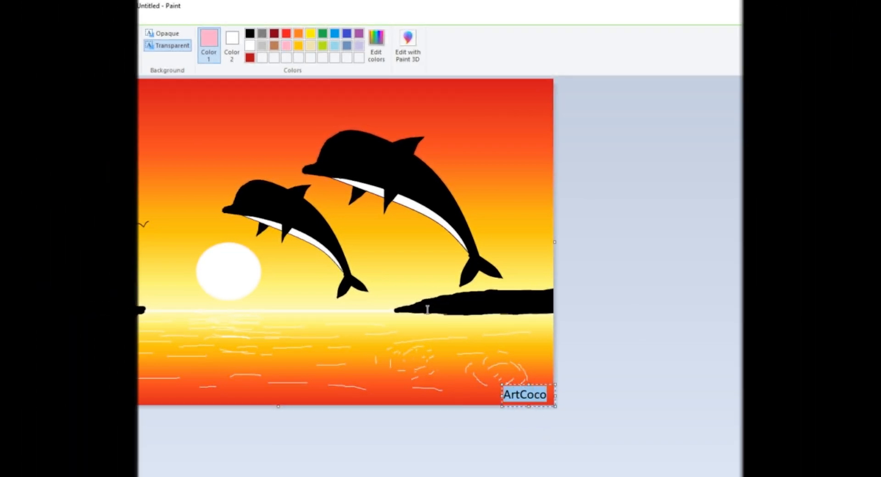
pyautogui.click(285, 47)
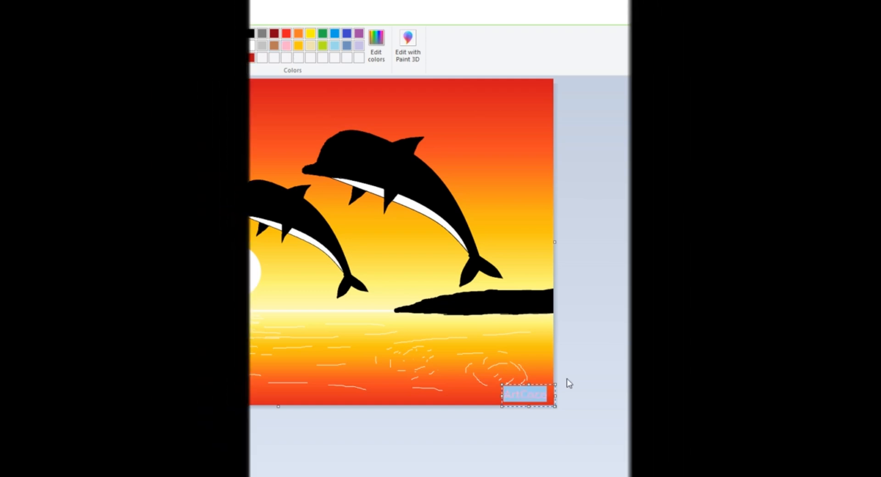
pyautogui.click(299, 382)
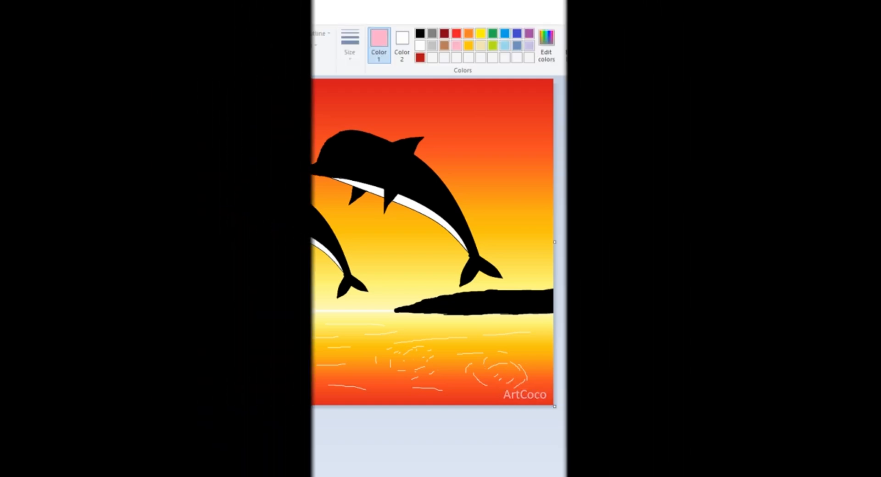